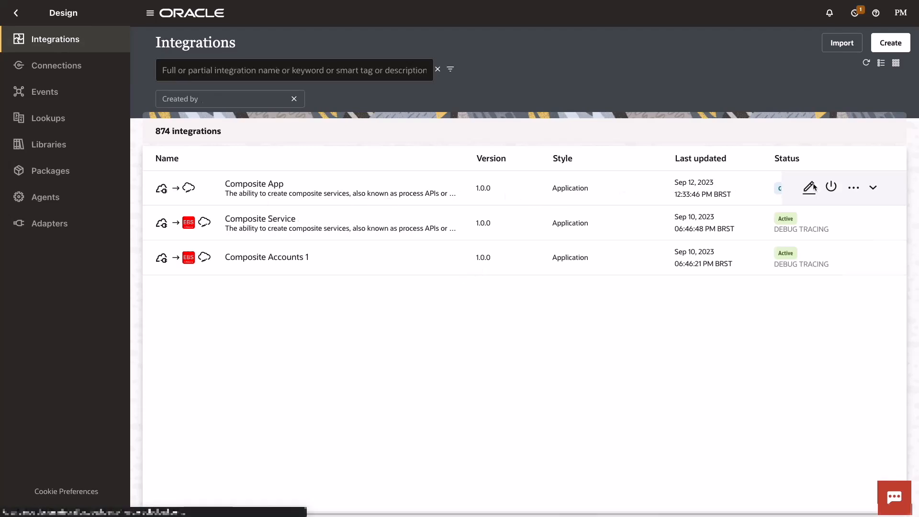
- Open the Composite App integration for editing and add a My EBS invoke after InvokeGetAccount
{"action": "left_click", "coordinate": [815, 188]}
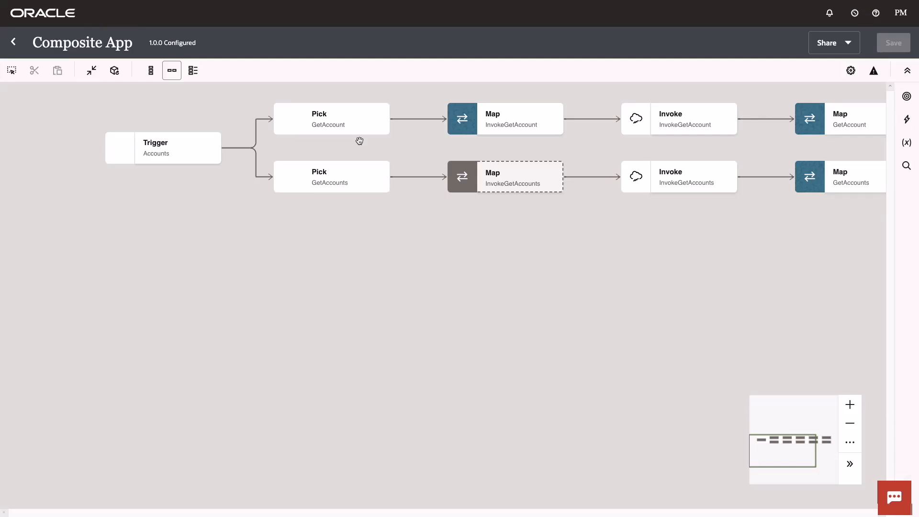
{"action": "left_click_drag", "start_coordinate": [478, 142], "coordinate": [201, 154]}
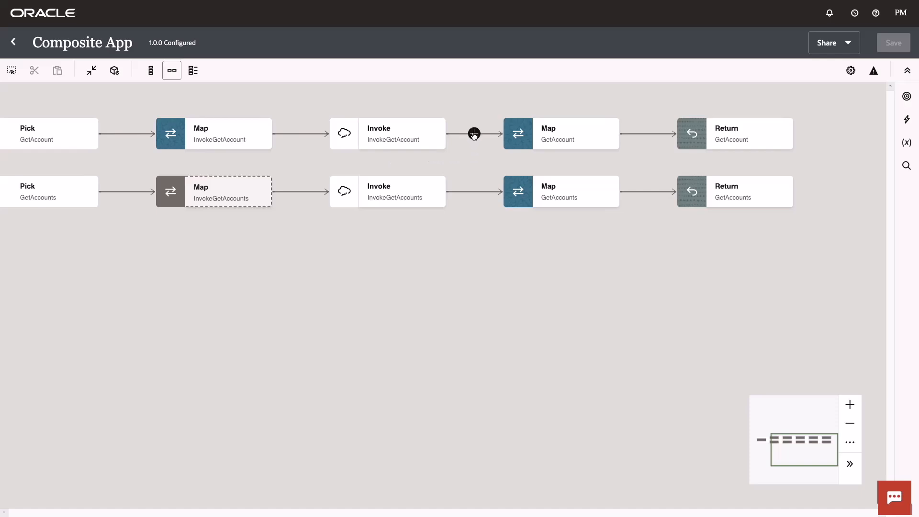
{"action": "left_click", "coordinate": [474, 134]}
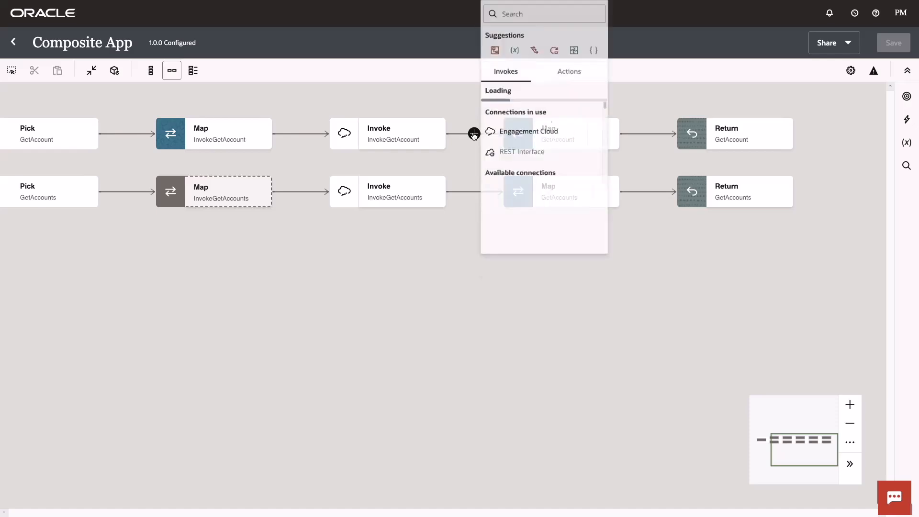
{"action": "type", "text": "ebs"}
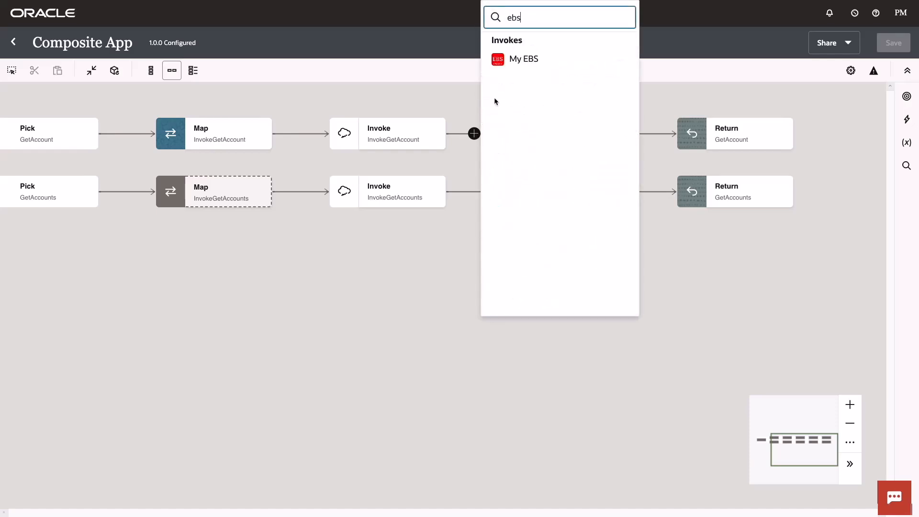
{"action": "left_click", "coordinate": [517, 59]}
- Name the EBS endpoint GetSalesOrders, describe it as "Get Sales Orders for a Customer", and continue the configuration
{"action": "left_click_drag", "start_coordinate": [622, 156], "coordinate": [536, 152]}
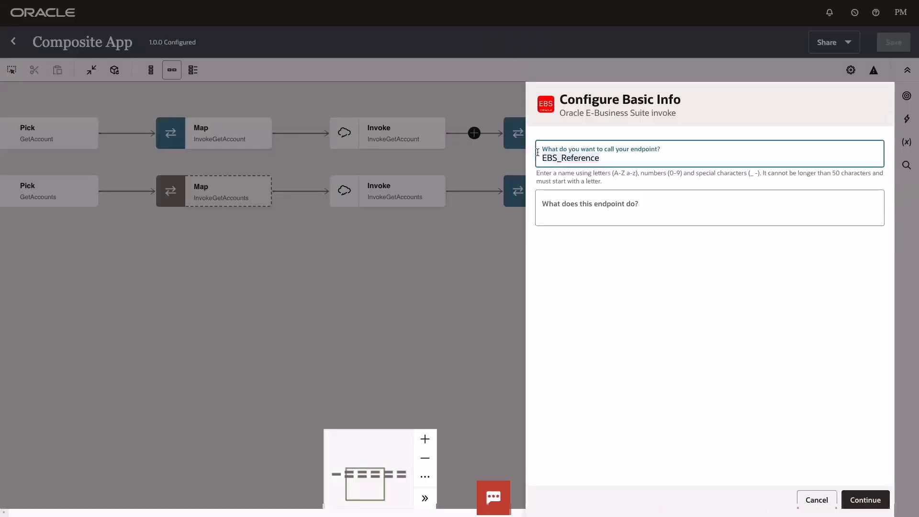
{"action": "type", "text": "GetSalesOrders"}
{"action": "key", "text": "Tab"}
{"action": "type", "text": "G"}
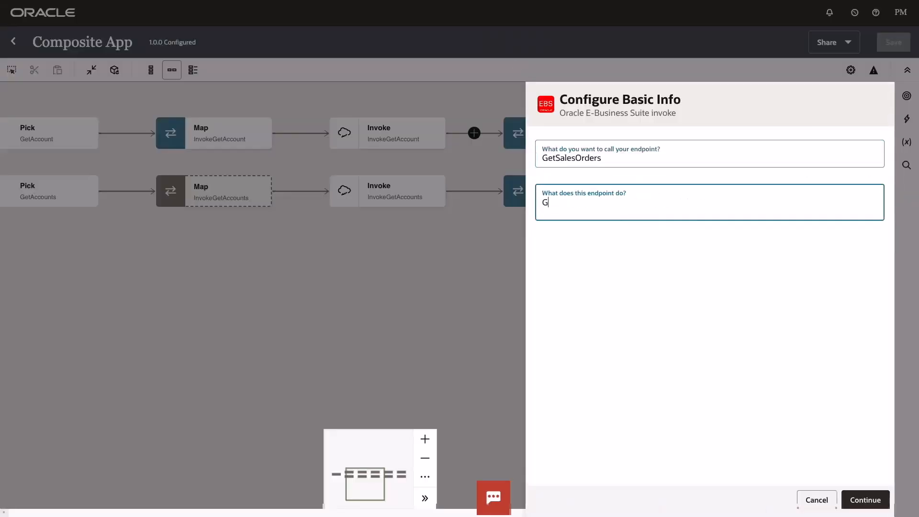
{"action": "type", "text": "et Sales Orders for a Customer"}
{"action": "left_click", "coordinate": [874, 499]}
- Select the E-Business Suite operation that retrieves sales orders and finish configuring the GetSalesOrders endpoint
{"action": "scroll", "coordinate": [630, 241], "scroll_direction": "down", "scroll_amount": 2}
{"action": "left_click", "coordinate": [616, 374]}
{"action": "left_click", "coordinate": [598, 201]}
{"action": "left_click", "coordinate": [598, 332]}
{"action": "left_click", "coordinate": [596, 286]}
{"action": "left_click", "coordinate": [578, 338]}
{"action": "left_click", "coordinate": [865, 500]}
{"action": "left_click", "coordinate": [865, 500]}
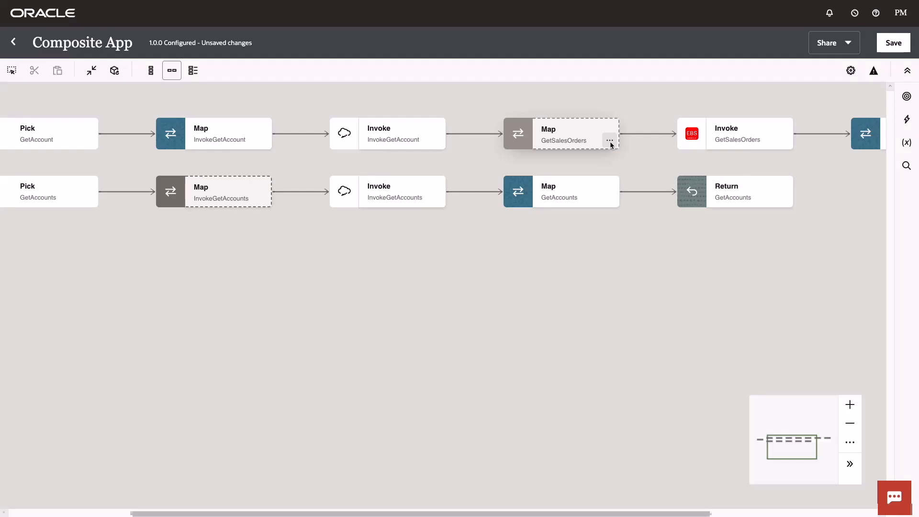
- In the GetSalesOrders map, map Organization Name from the InvokeGetAccount response items to CUSTOMERNAME and validate the mapping
{"action": "left_click", "coordinate": [611, 143]}
{"action": "left_click", "coordinate": [623, 164]}
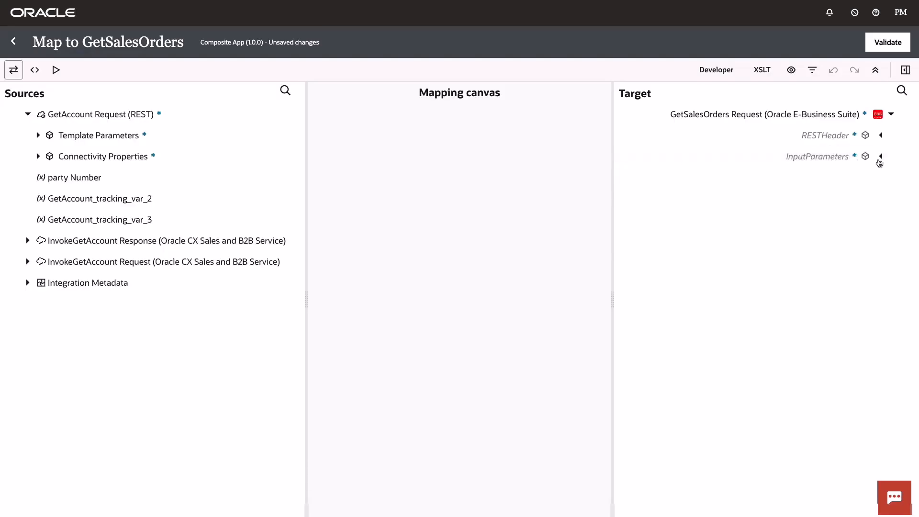
{"action": "left_click", "coordinate": [880, 156]}
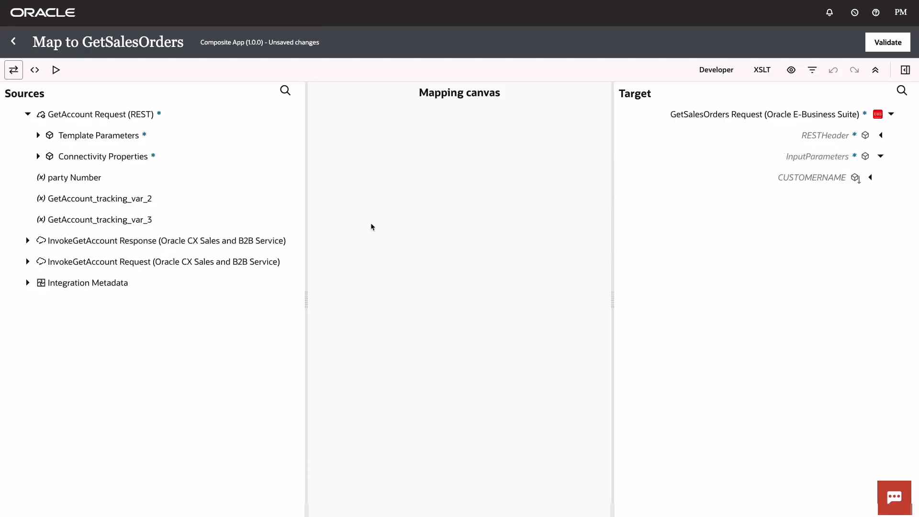
{"action": "left_click", "coordinate": [28, 240]}
{"action": "left_click", "coordinate": [38, 261]}
{"action": "left_click", "coordinate": [49, 283]}
{"action": "left_click_drag", "start_coordinate": [115, 409], "coordinate": [812, 177]}
{"action": "left_click", "coordinate": [885, 44]}
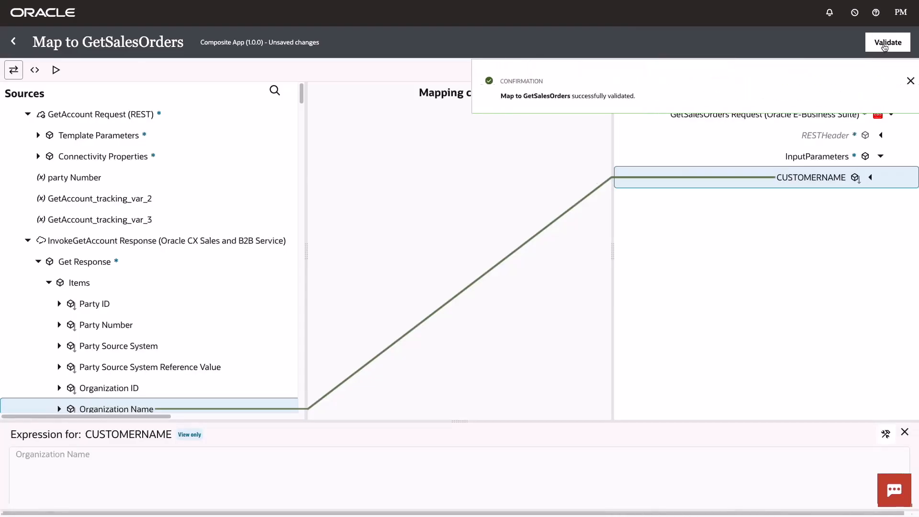
{"action": "left_click", "coordinate": [14, 42]}
- Open the GetAccount map for editing and bring up the expression of the Orders Count target element
{"action": "left_click_drag", "start_coordinate": [604, 160], "coordinate": [349, 171]}
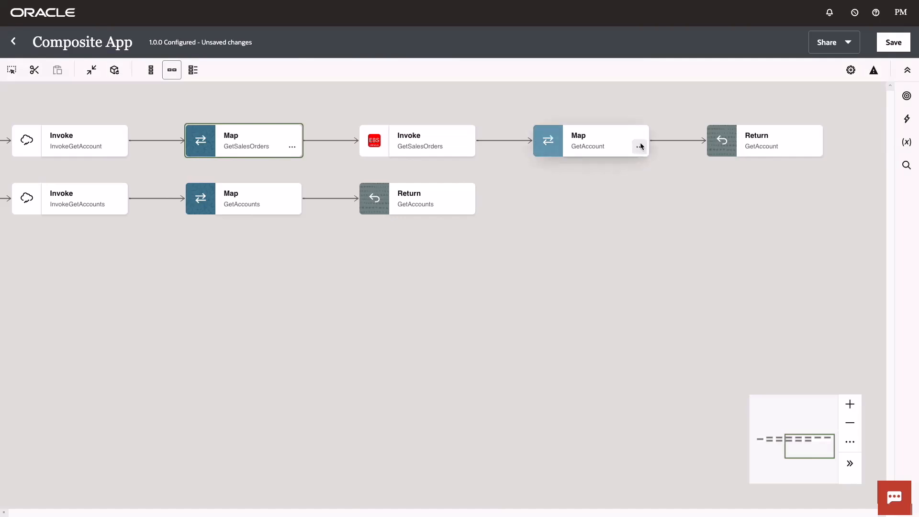
{"action": "left_click", "coordinate": [640, 148]}
{"action": "left_click", "coordinate": [664, 173]}
{"action": "left_click", "coordinate": [766, 482]}
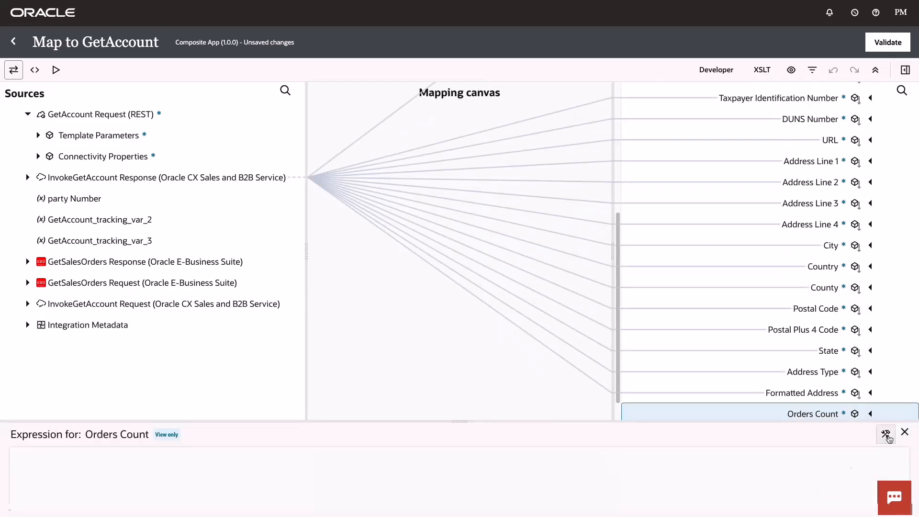
- Set the Orders Count expression to the count function over TITLE in EBSSALESORDERS_ITEM of the GetSalesOrders response, and validate the map
{"action": "left_click", "coordinate": [28, 261]}
{"action": "left_click", "coordinate": [38, 282]}
{"action": "left_click", "coordinate": [49, 304]}
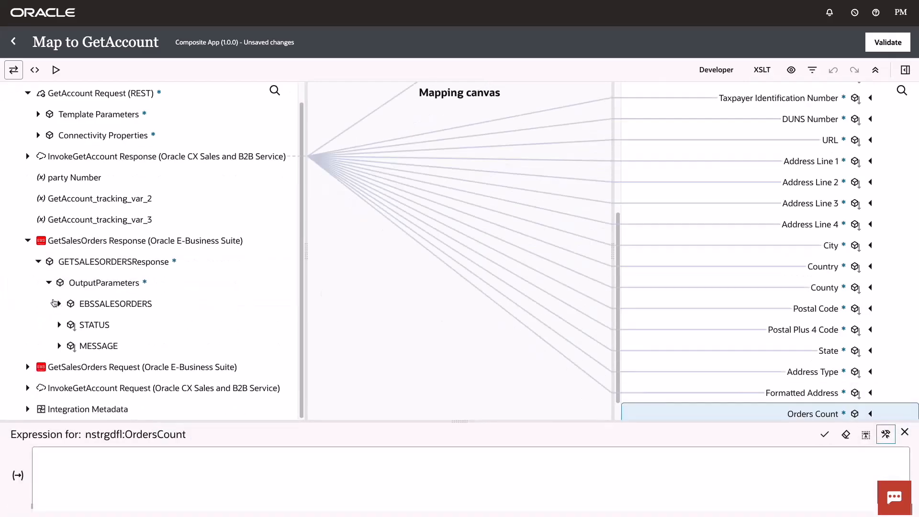
{"action": "left_click", "coordinate": [59, 297]}
{"action": "left_click", "coordinate": [68, 304]}
{"action": "left_click", "coordinate": [905, 69]}
{"action": "left_click", "coordinate": [734, 307]}
{"action": "left_click_drag", "start_coordinate": [767, 334], "coordinate": [67, 457]}
{"action": "left_click_drag", "start_coordinate": [112, 336], "coordinate": [62, 454]}
{"action": "left_click", "coordinate": [878, 46]}
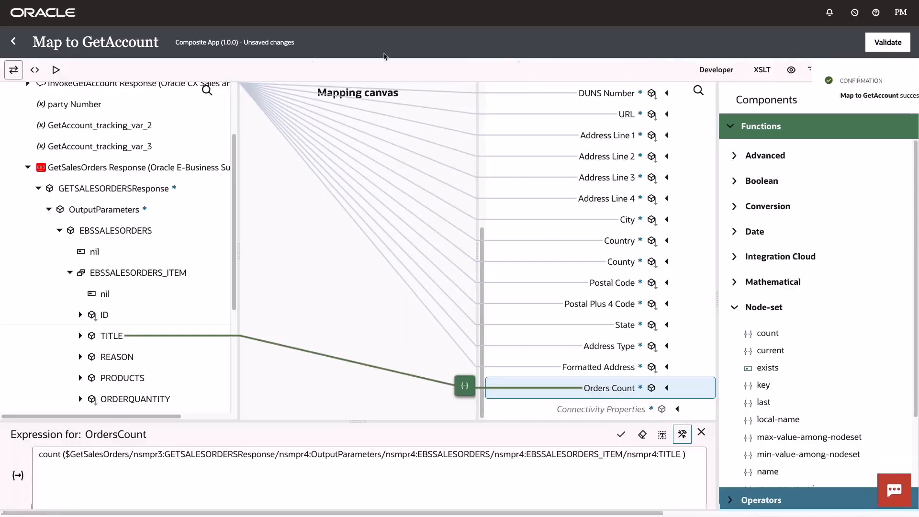
- Leave the mapper, save the Composite App integration and return to the integrations list
{"action": "left_click", "coordinate": [17, 43]}
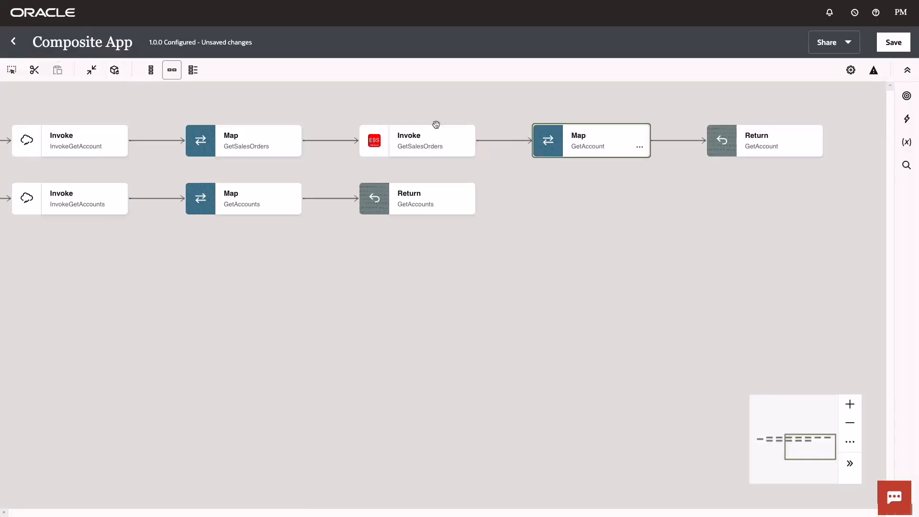
{"action": "left_click", "coordinate": [894, 42]}
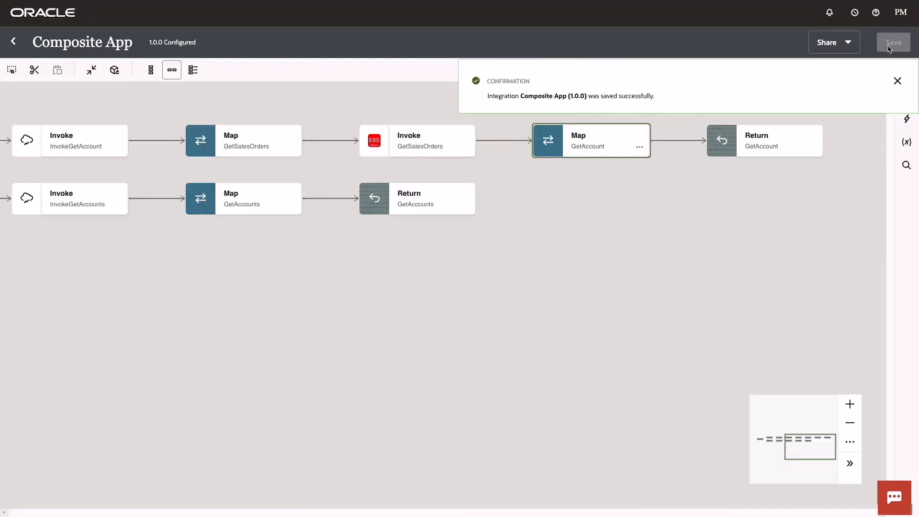
{"action": "left_click", "coordinate": [13, 42]}
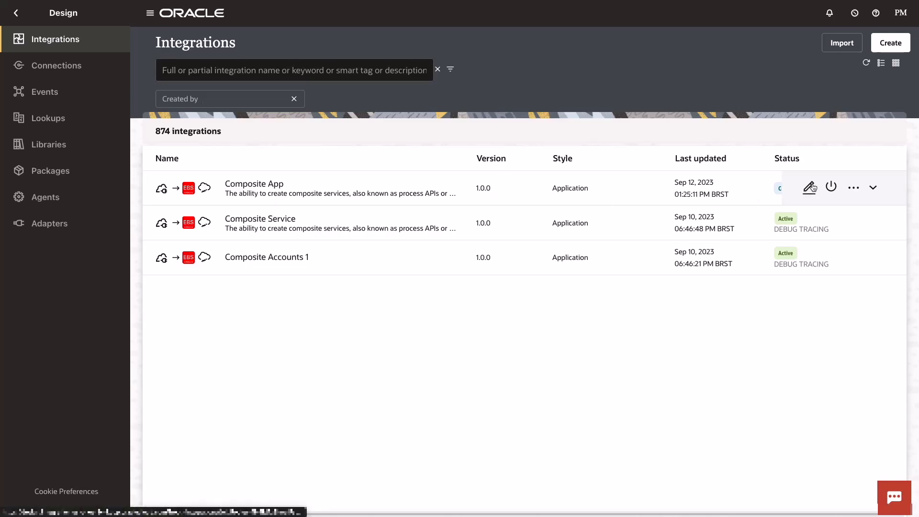
- Activate the Composite App integration with the Debug tracing level and refresh the integrations list
{"action": "left_click", "coordinate": [830, 188]}
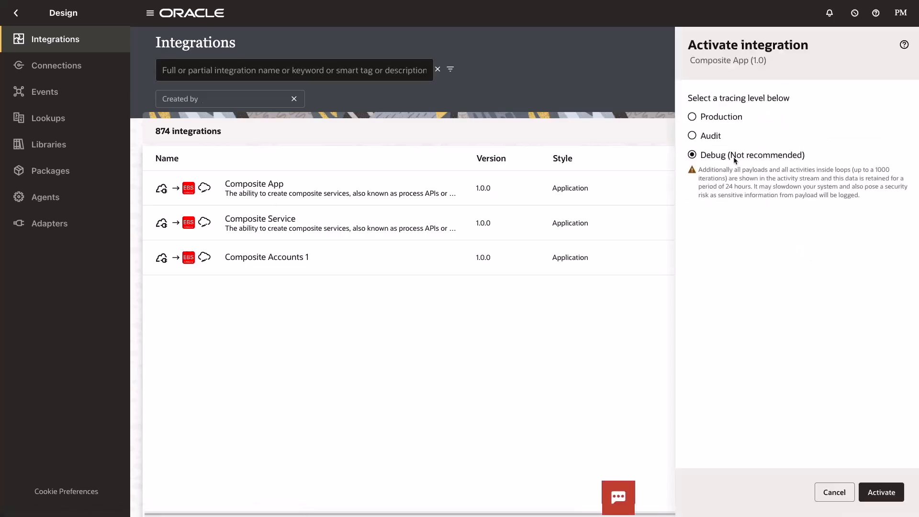
{"action": "left_click", "coordinate": [881, 493]}
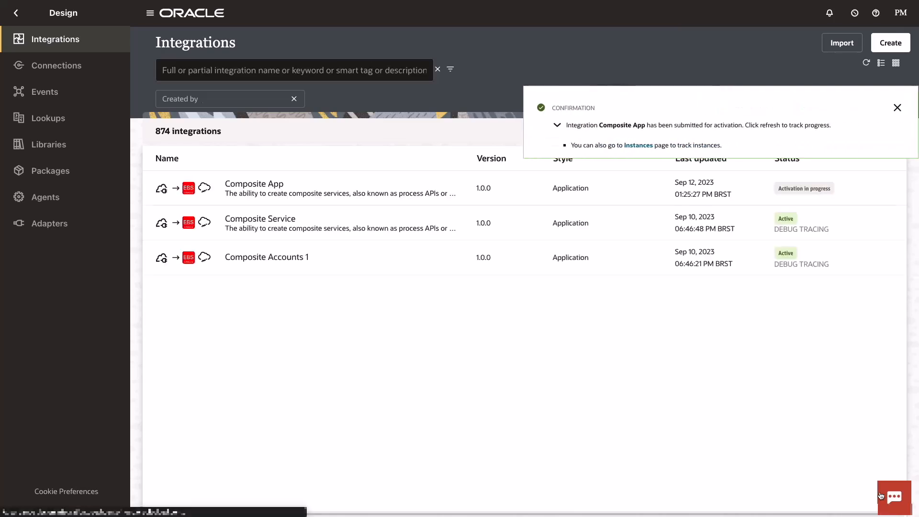
{"action": "left_click", "coordinate": [897, 108]}
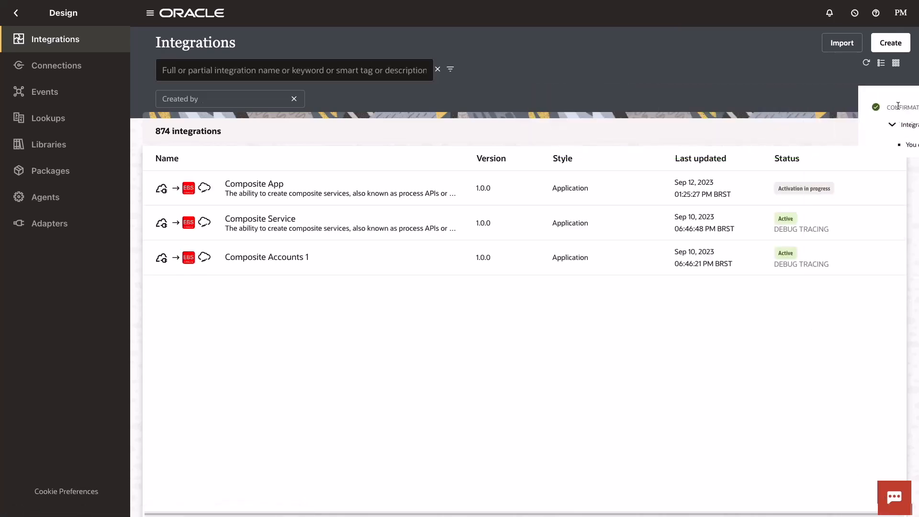
{"action": "left_click", "coordinate": [867, 64]}
- Run Composite App with the GetAccounts (GET) operation and review the accounts in the response body
{"action": "mouse_move", "coordinate": [819, 189]}
{"action": "left_click", "coordinate": [862, 188]}
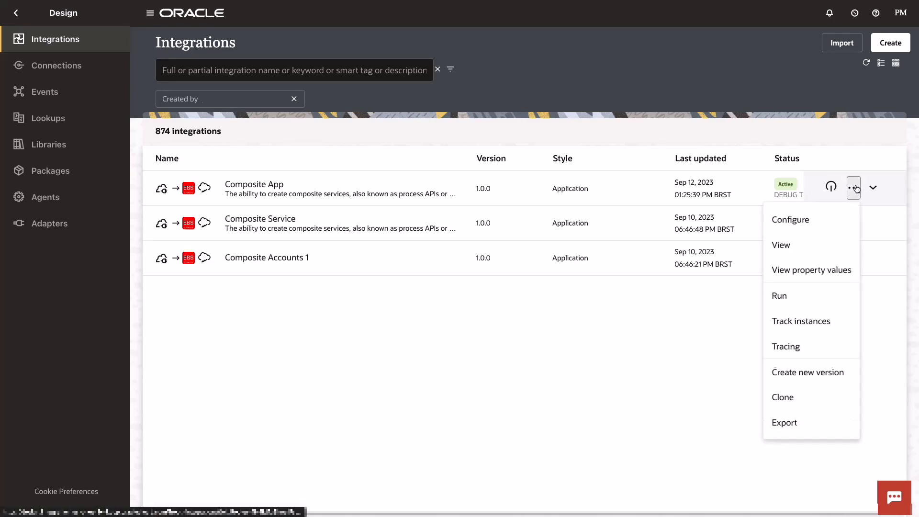
{"action": "left_click", "coordinate": [785, 293]}
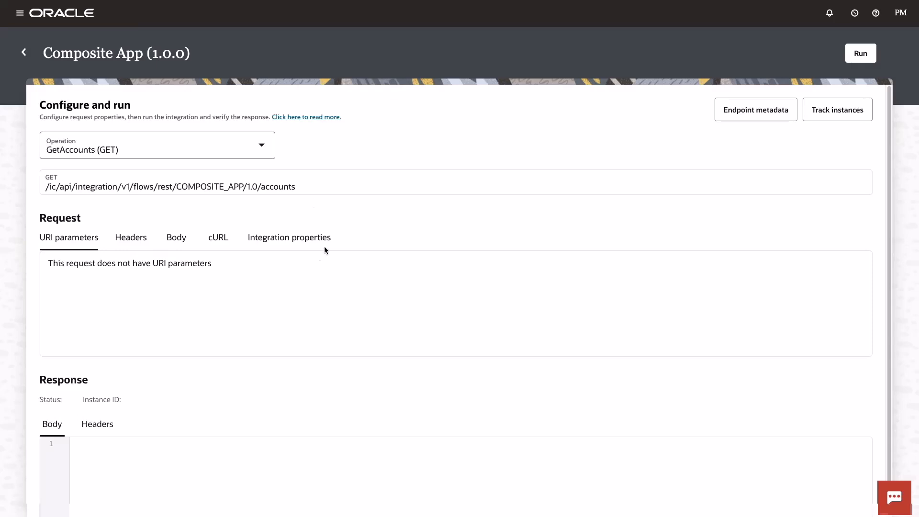
{"action": "left_click", "coordinate": [857, 60]}
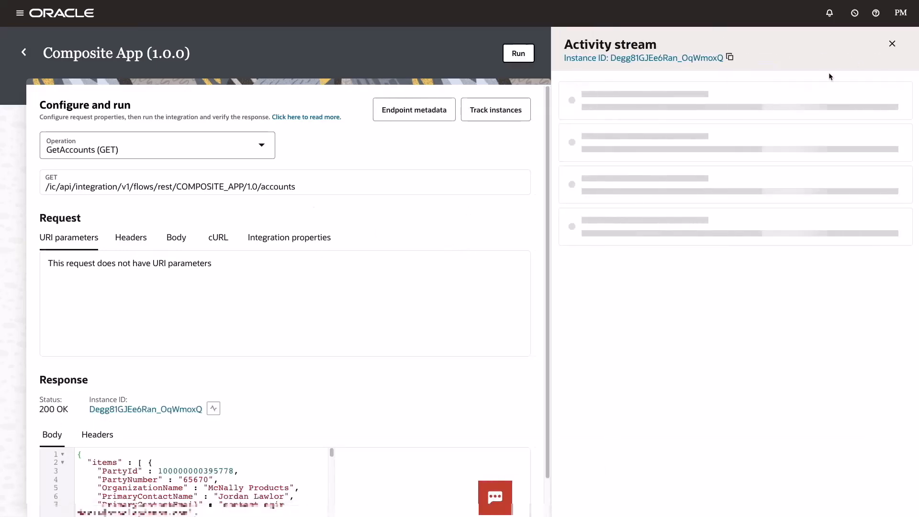
{"action": "scroll", "coordinate": [511, 402], "scroll_direction": "down", "scroll_amount": 1}
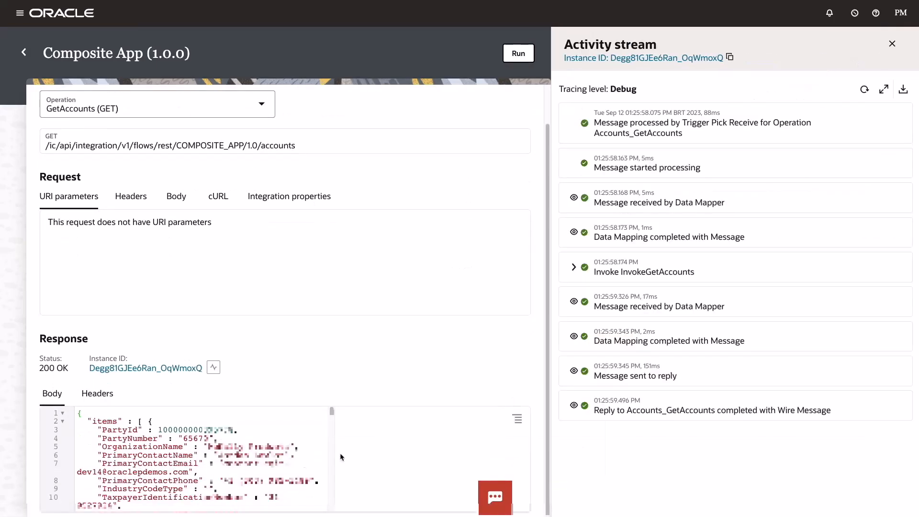
{"action": "scroll", "coordinate": [353, 452], "scroll_direction": "down", "scroll_amount": 13}
{"action": "scroll", "coordinate": [201, 458], "scroll_direction": "down", "scroll_amount": 10}
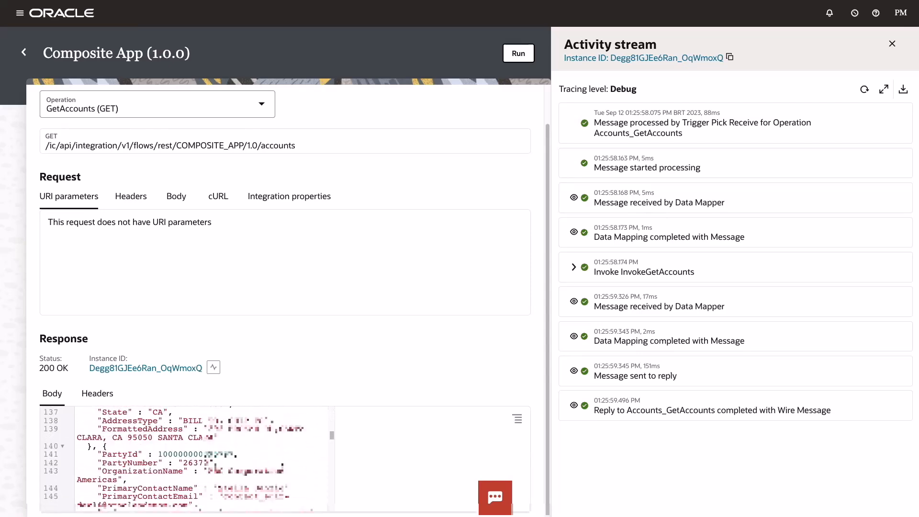
{"action": "left_click", "coordinate": [892, 43]}
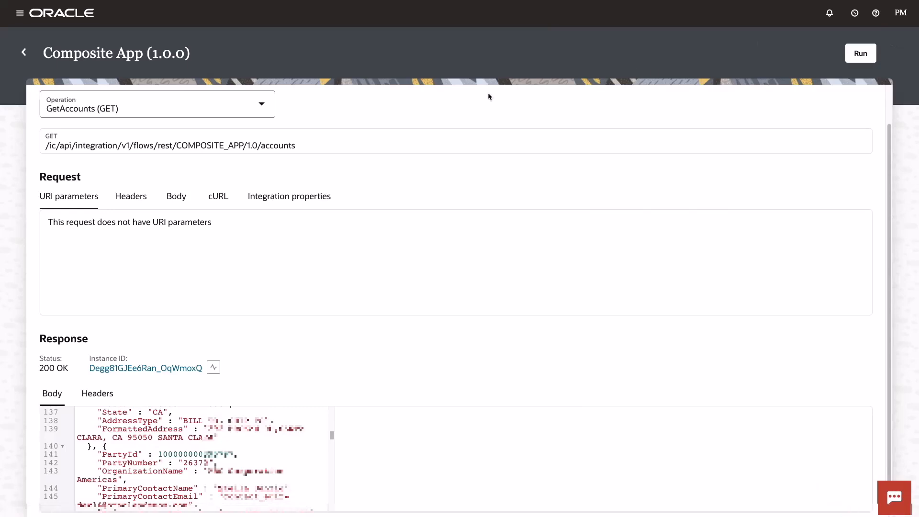
- Run the GetAccount (GET) operation with an account's party number as partyNumber and review the response body
{"action": "left_click", "coordinate": [261, 104]}
{"action": "left_click", "coordinate": [96, 162]}
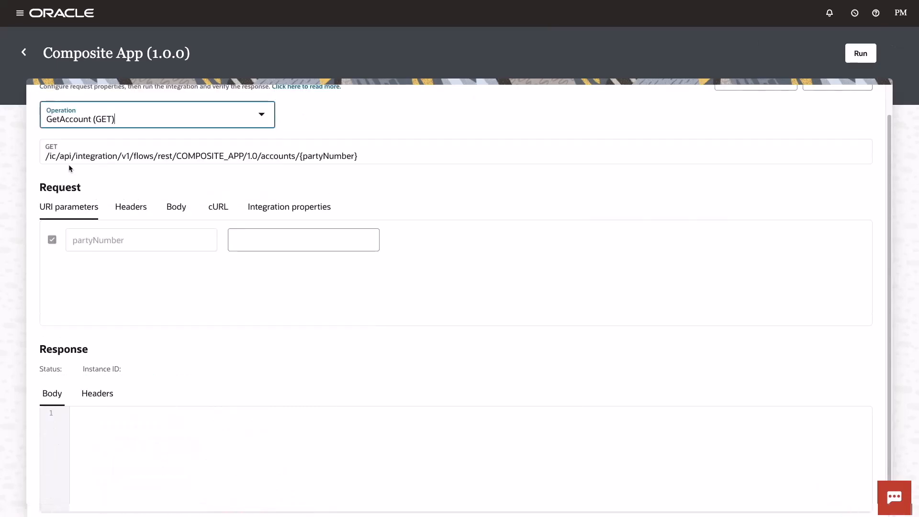
{"action": "left_click", "coordinate": [267, 241]}
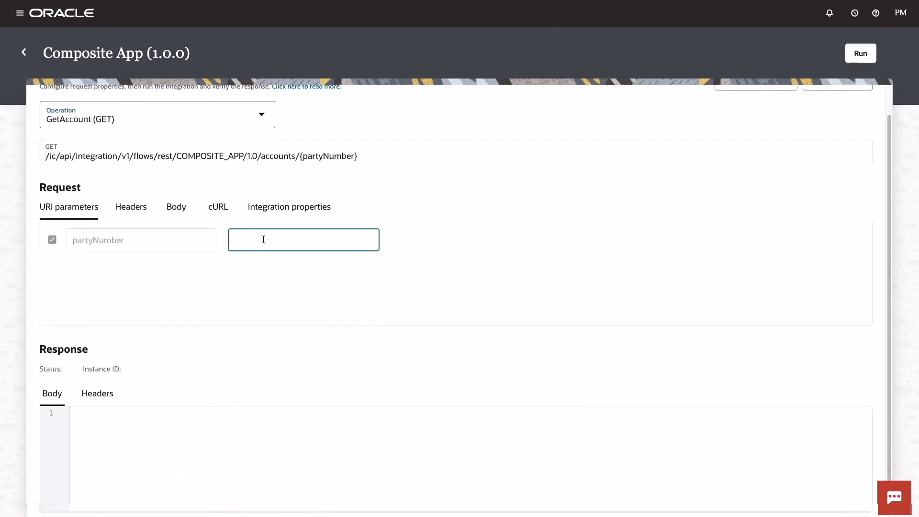
{"action": "type", "text": "16080"}
{"action": "left_click", "coordinate": [860, 55]}
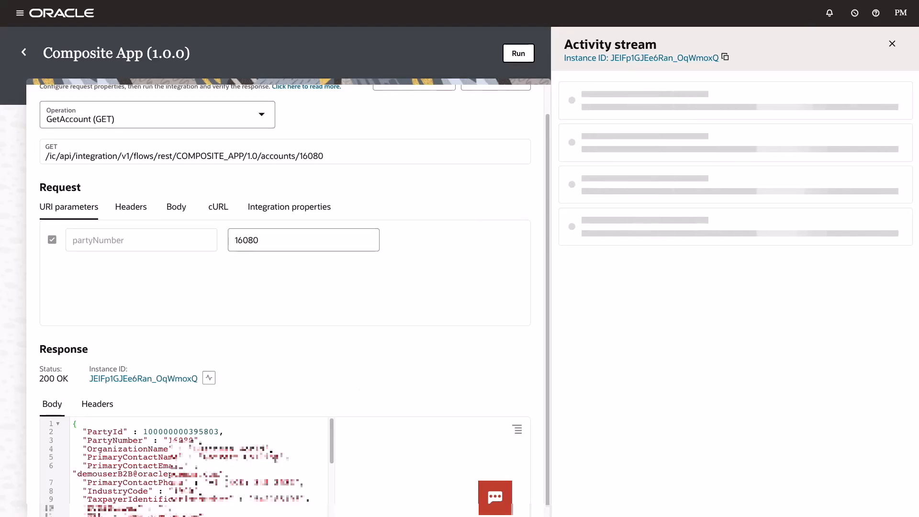
{"action": "scroll", "coordinate": [191, 465], "scroll_direction": "down", "scroll_amount": 5}
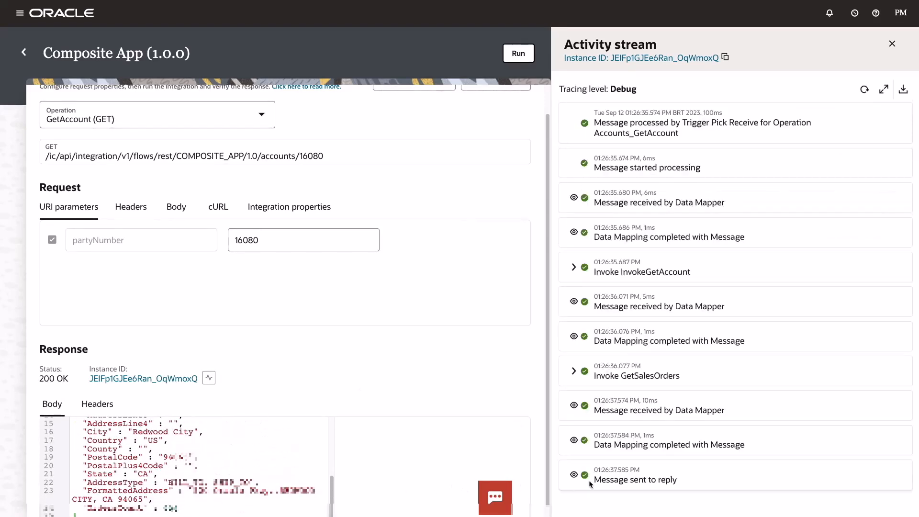
- Run GetAccount (GET) again with a different account's party number, review the response body, and close the activity stream
{"action": "left_click", "coordinate": [261, 115]}
{"action": "left_click", "coordinate": [165, 179]}
{"action": "left_click_drag", "start_coordinate": [260, 240], "coordinate": [219, 241]}
{"action": "type", "text": "26370"}
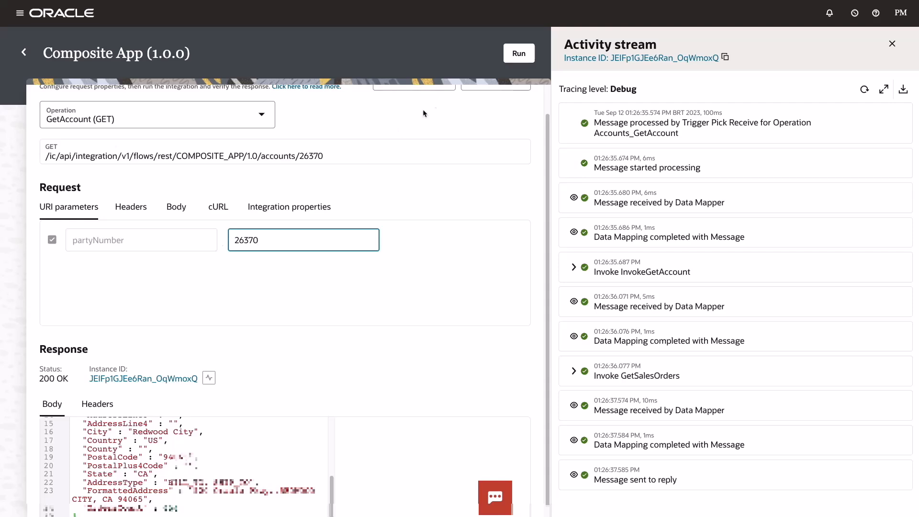
{"action": "left_click", "coordinate": [520, 55]}
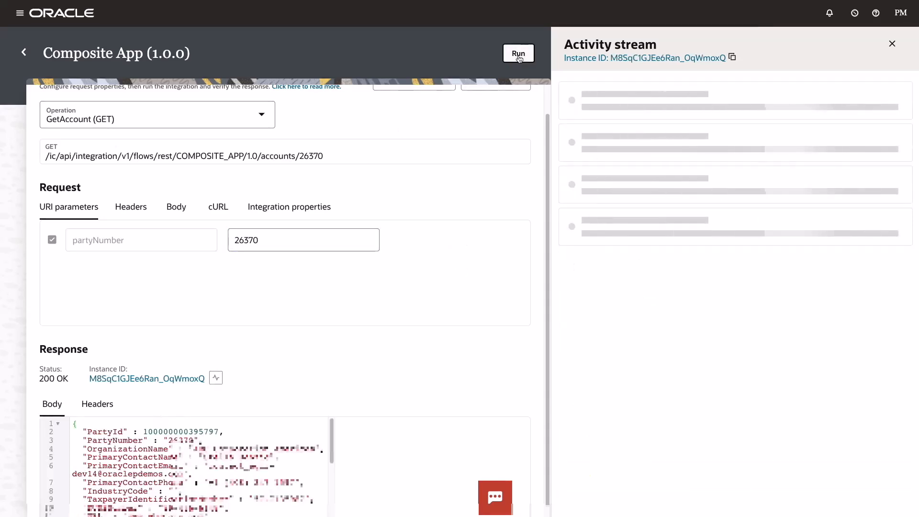
{"action": "scroll", "coordinate": [187, 464], "scroll_direction": "down", "scroll_amount": 2}
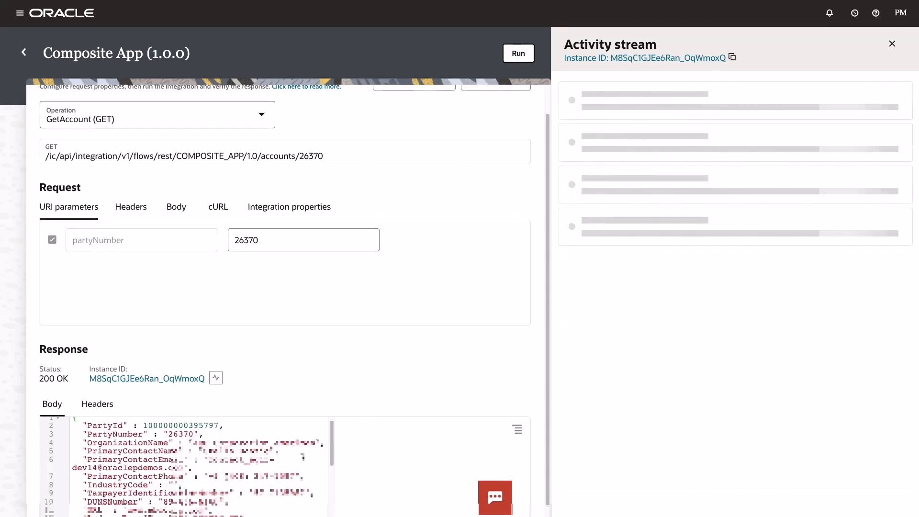
{"action": "scroll", "coordinate": [307, 456], "scroll_direction": "down", "scroll_amount": 3}
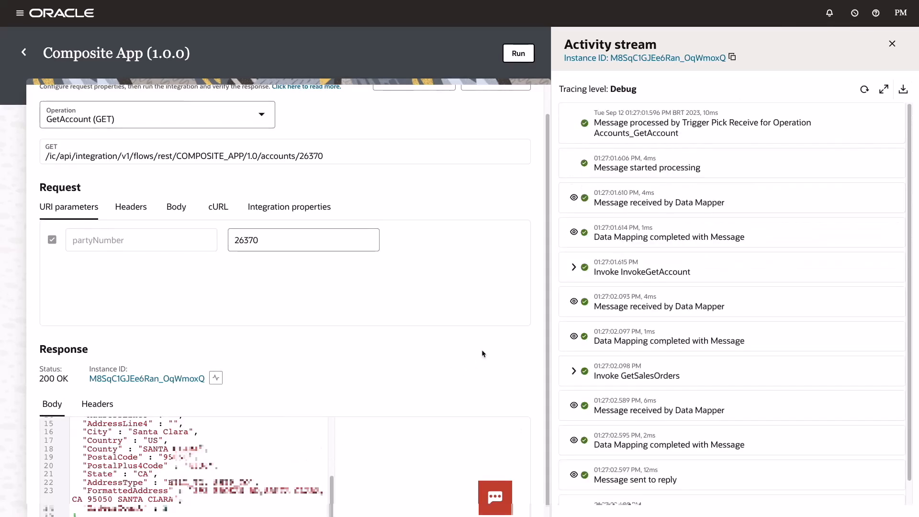
{"action": "left_click", "coordinate": [890, 44]}
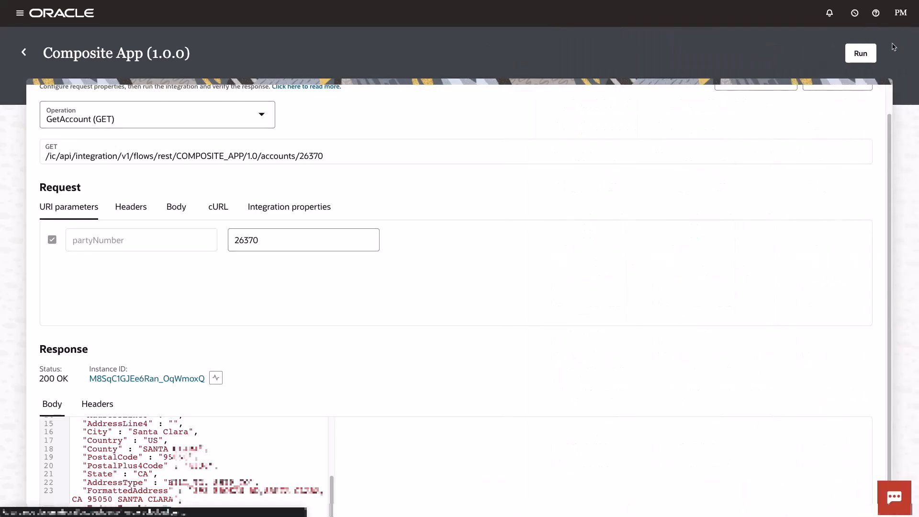
- Open the endpoint metadata of Composite App and download the document behind its Open API link
{"action": "scroll", "coordinate": [798, 194], "scroll_direction": "up", "scroll_amount": 1}
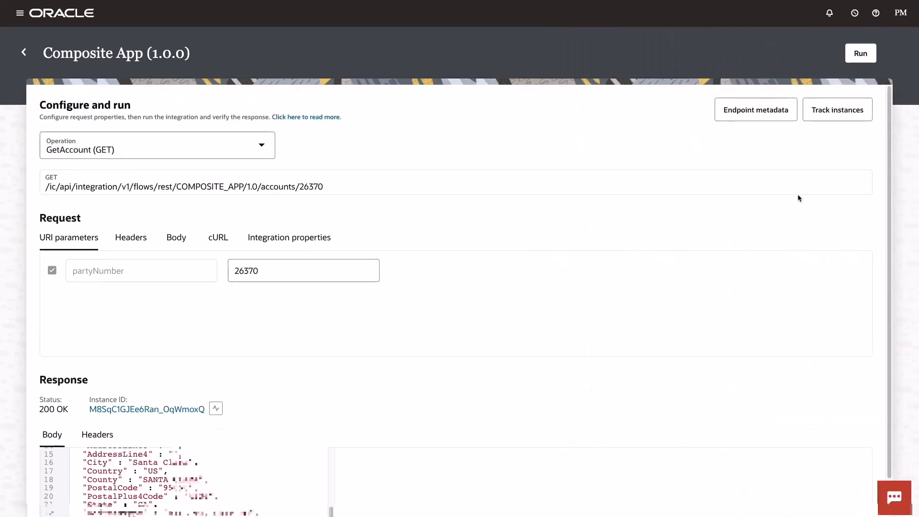
{"action": "left_click", "coordinate": [750, 116]}
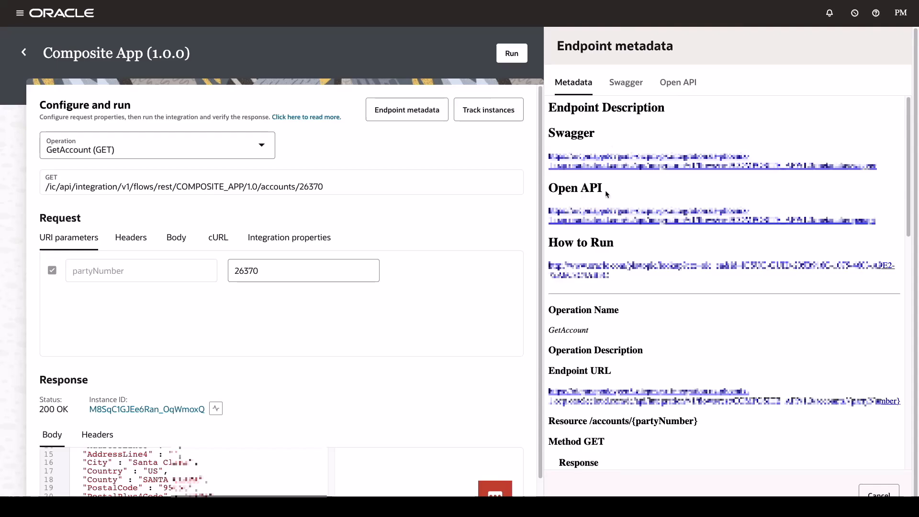
{"action": "right_click", "coordinate": [614, 209]}
{"action": "left_click", "coordinate": [645, 247]}
{"action": "left_click", "coordinate": [767, 426]}
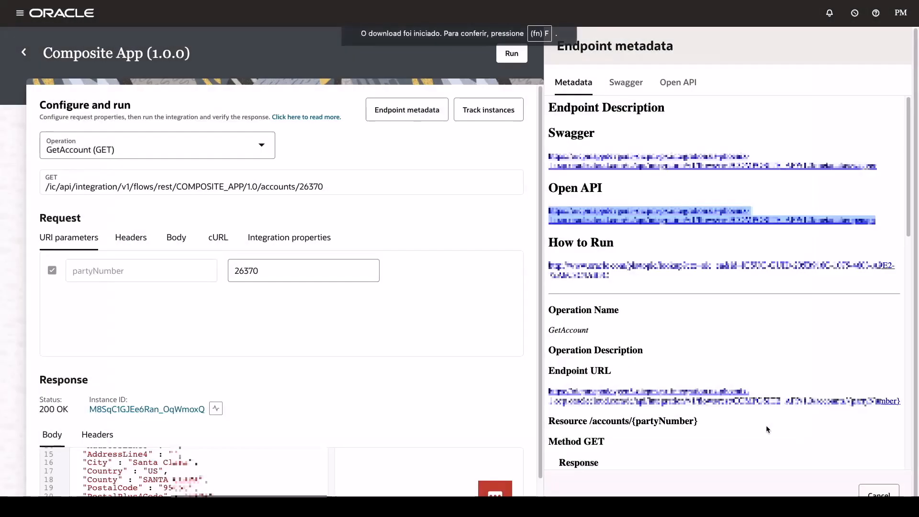
- Examine the Open API definition of Composite App and close the endpoint metadata
{"action": "left_click", "coordinate": [679, 84]}
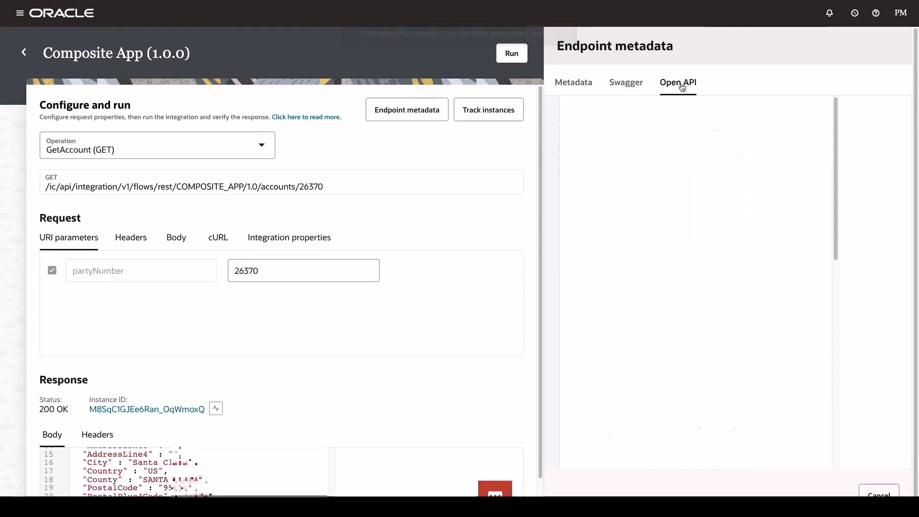
{"action": "left_click", "coordinate": [894, 114]}
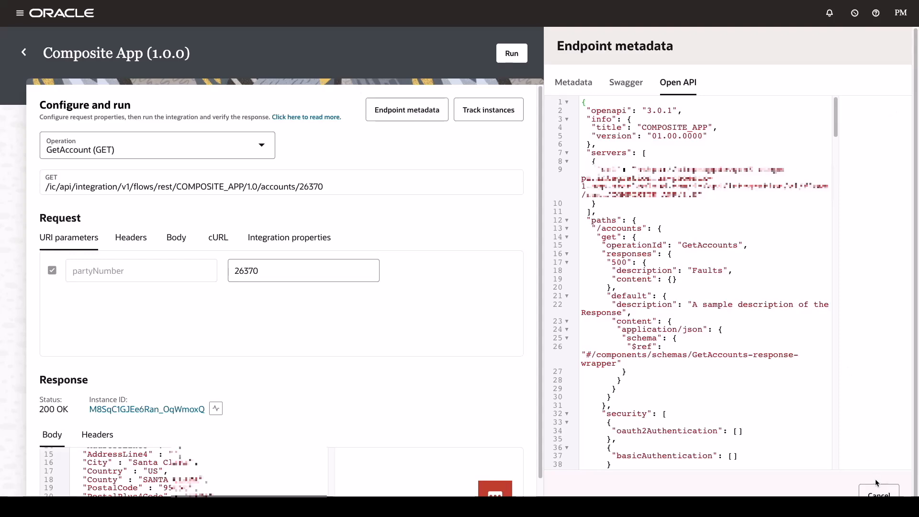
{"action": "left_click", "coordinate": [879, 494]}
- Return to the Oracle Integration home page and switch to Visual Builder
{"action": "left_click", "coordinate": [23, 52]}
{"action": "left_click", "coordinate": [39, 37]}
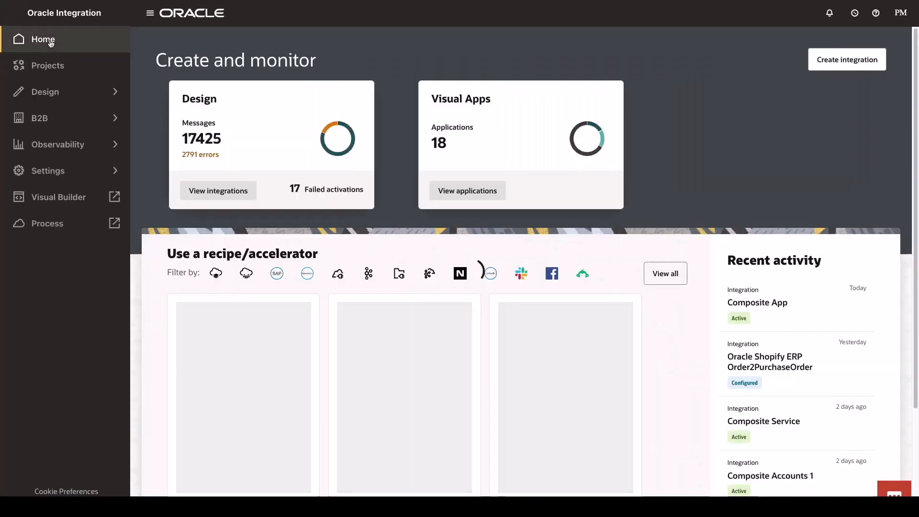
{"action": "left_click", "coordinate": [19, 12]}
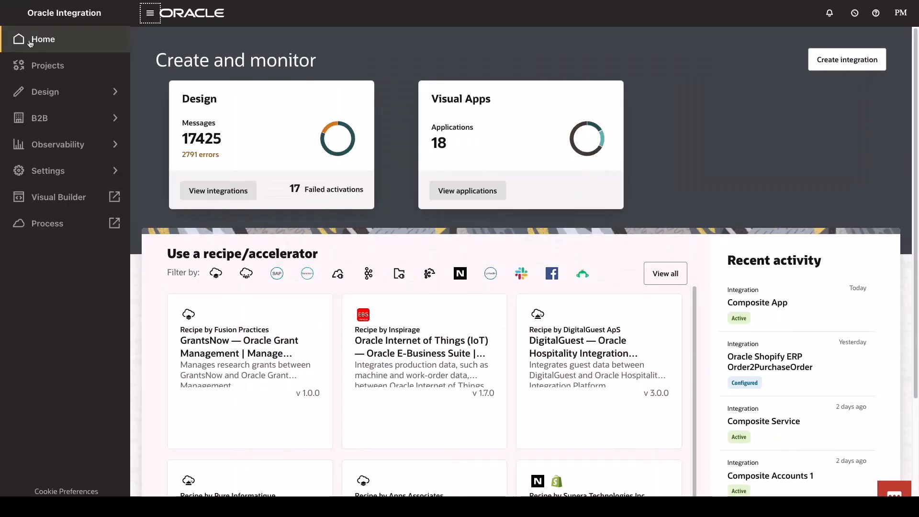
{"action": "left_click", "coordinate": [62, 195]}
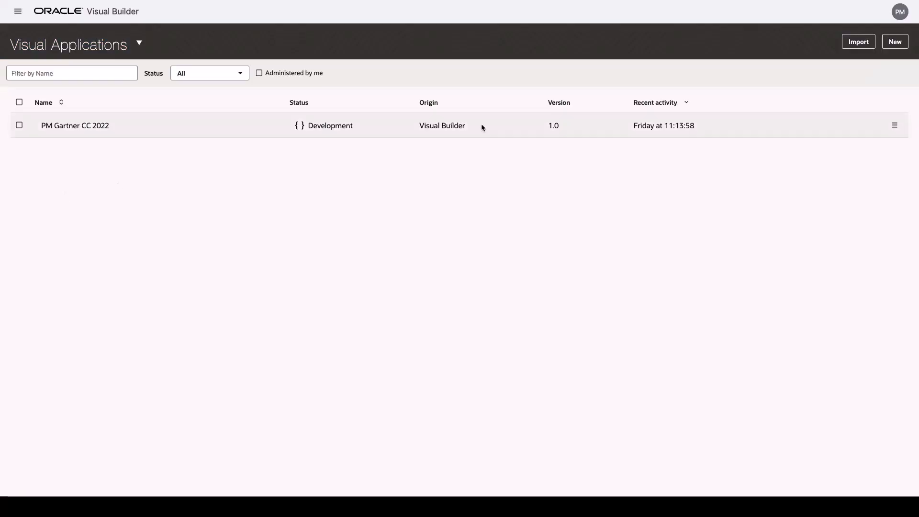
- Create a new visual application named Composite App
{"action": "left_click", "coordinate": [894, 42]}
{"action": "left_click", "coordinate": [338, 192]}
{"action": "type", "text": "Composite"}
{"action": "left_click", "coordinate": [362, 214]}
{"action": "left_click", "coordinate": [617, 370]}
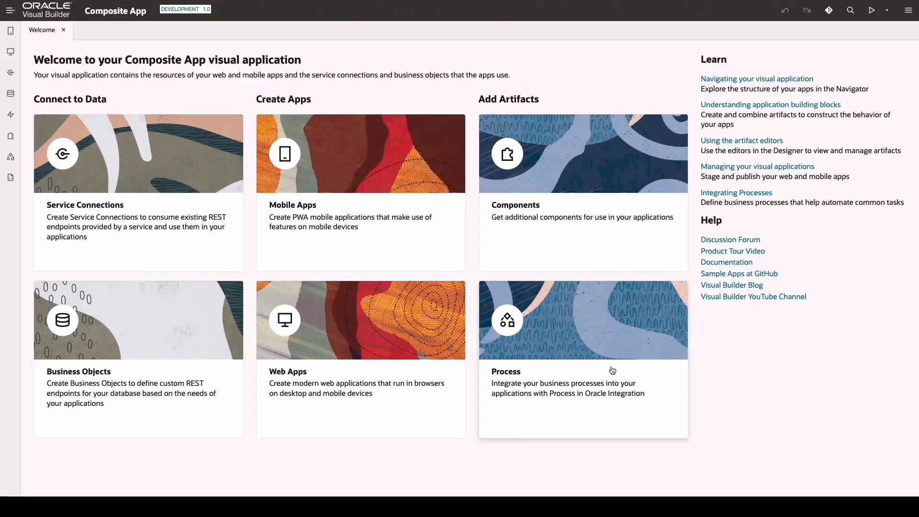
- Create a mobile application named Accounts with horizontal navigation, a single Accounts navigation item and the Custom page template
{"action": "left_click", "coordinate": [311, 178]}
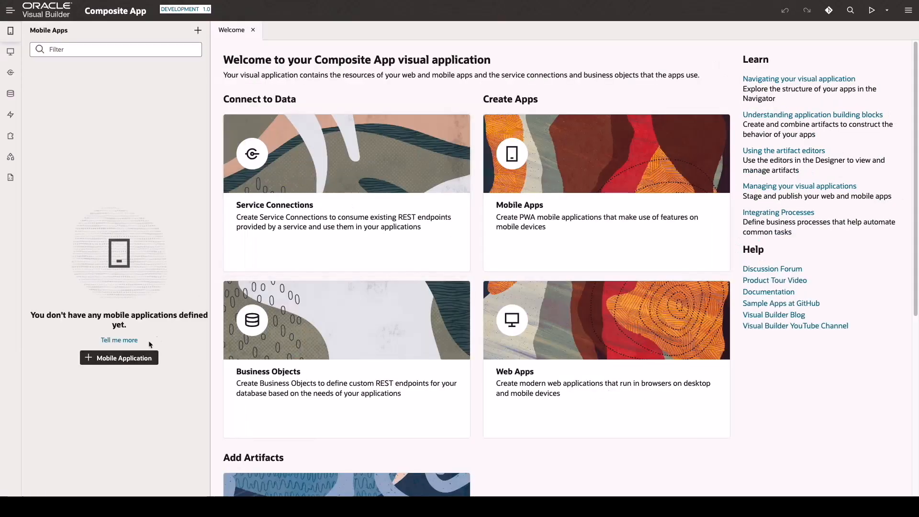
{"action": "left_click", "coordinate": [123, 358]}
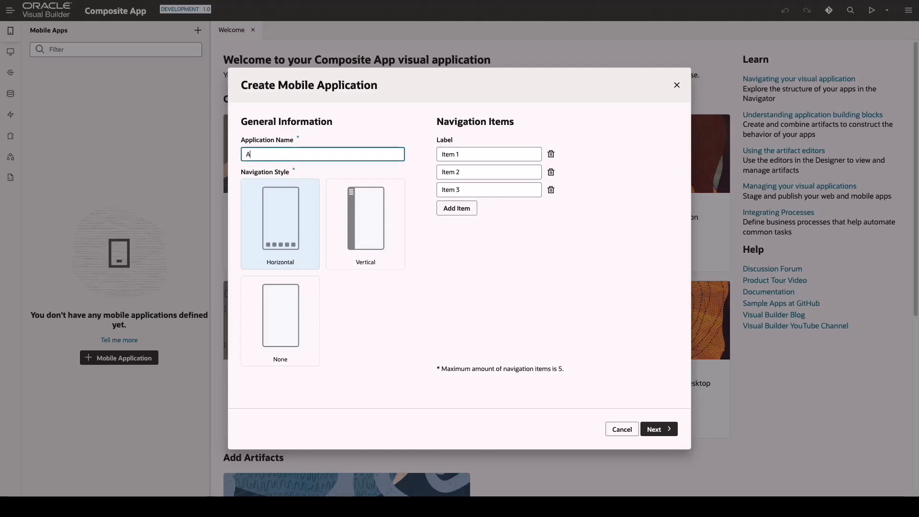
{"action": "left_click", "coordinate": [445, 156]}
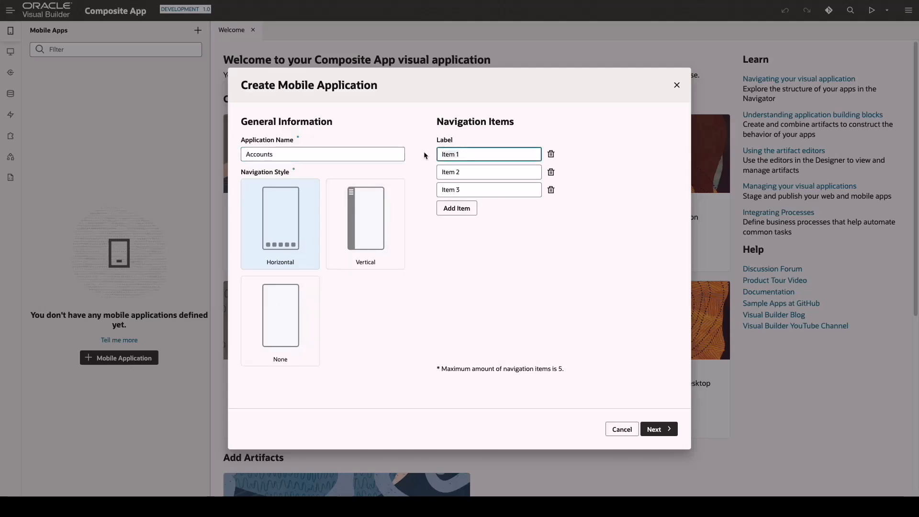
{"action": "left_click", "coordinate": [551, 172]}
{"action": "left_click", "coordinate": [551, 172]}
{"action": "left_click", "coordinate": [659, 429]}
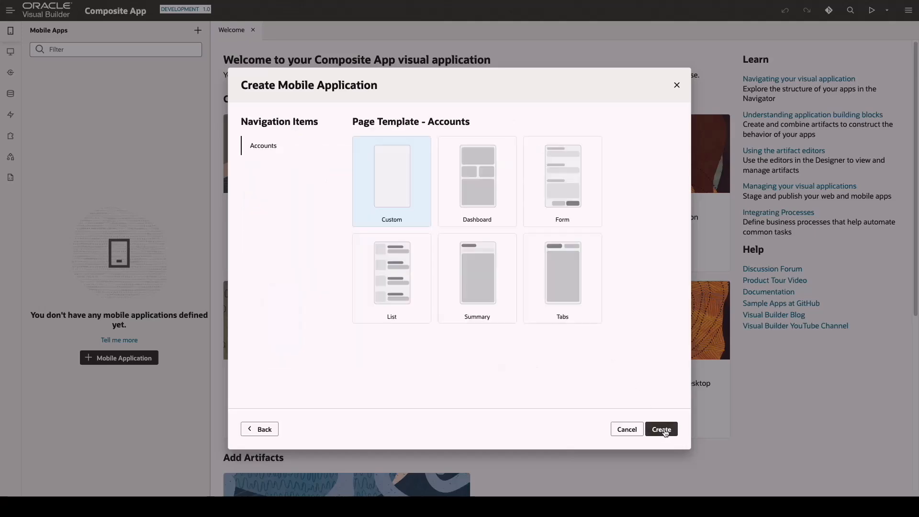
{"action": "left_click", "coordinate": [663, 430]}
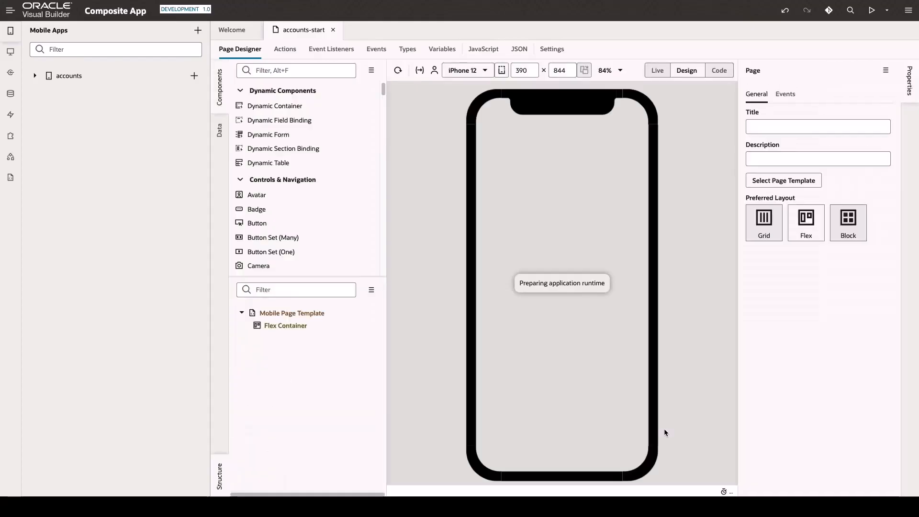
- Switch the accounts-start page preview to iPad and set the page title to Accounts
{"action": "left_click", "coordinate": [485, 72]}
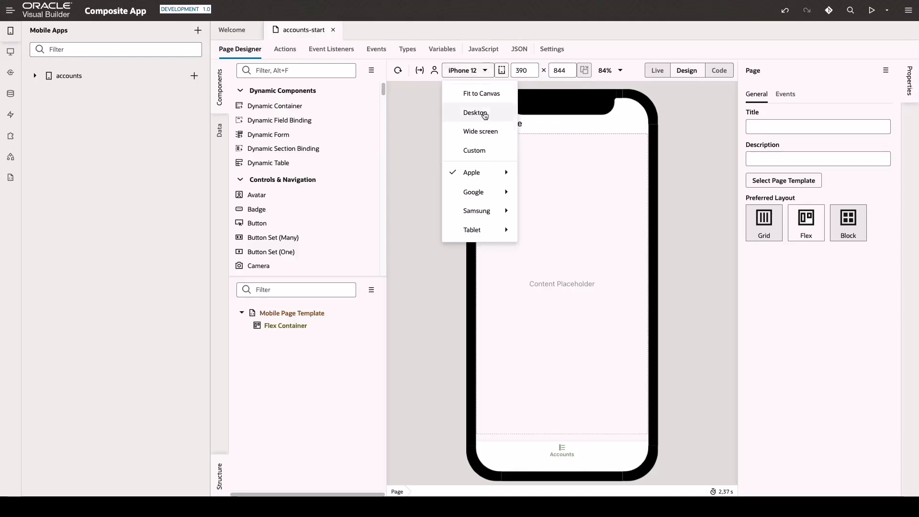
{"action": "mouse_move", "coordinate": [489, 230]}
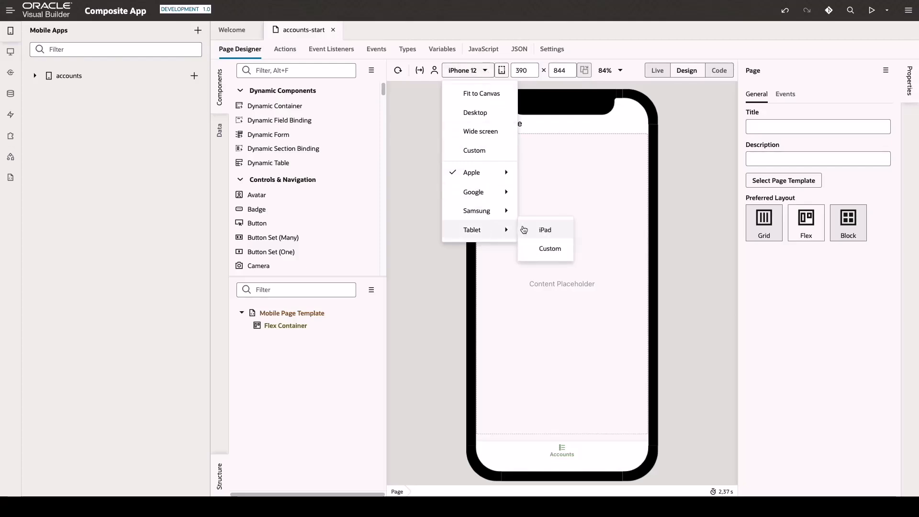
{"action": "left_click", "coordinate": [538, 230]}
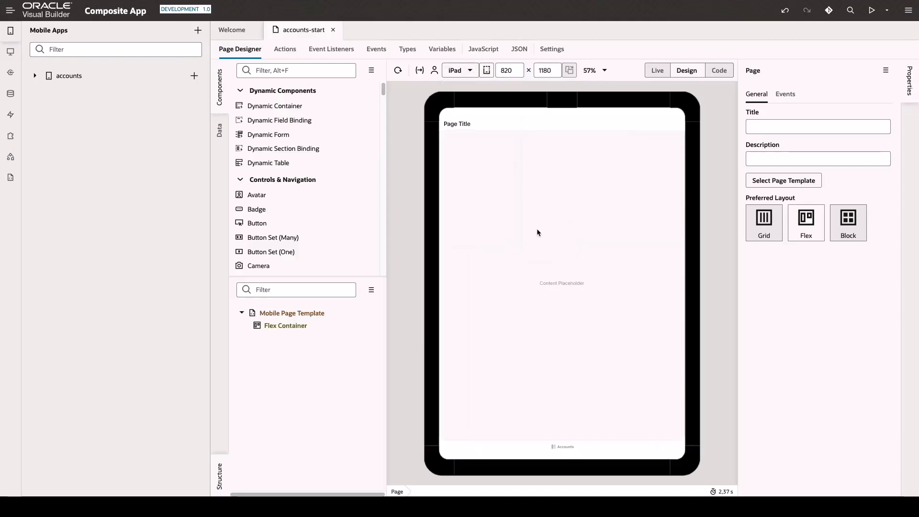
{"action": "left_click", "coordinate": [467, 127]}
{"action": "left_click_drag", "start_coordinate": [784, 155], "coordinate": [743, 158]}
{"action": "type", "text": "Accounts"}
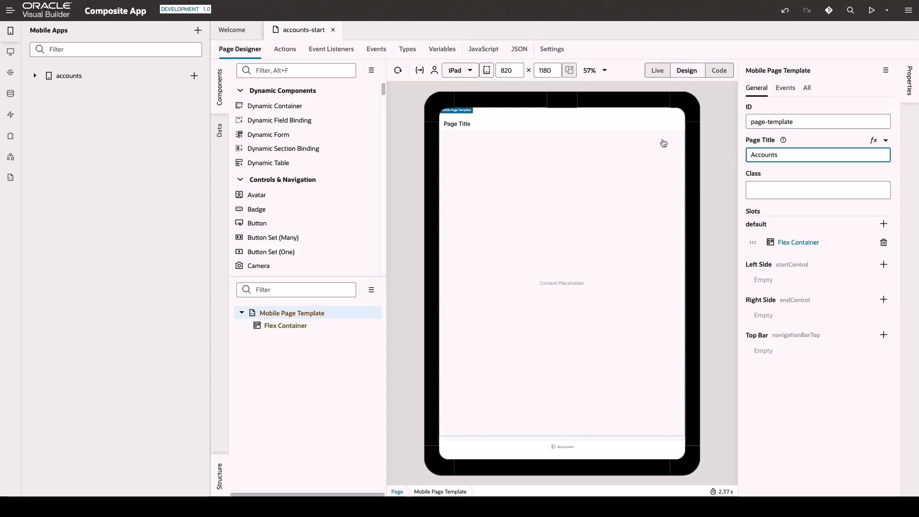
- Find the Table component and add it to the page's flex container
{"action": "left_click", "coordinate": [502, 149]}
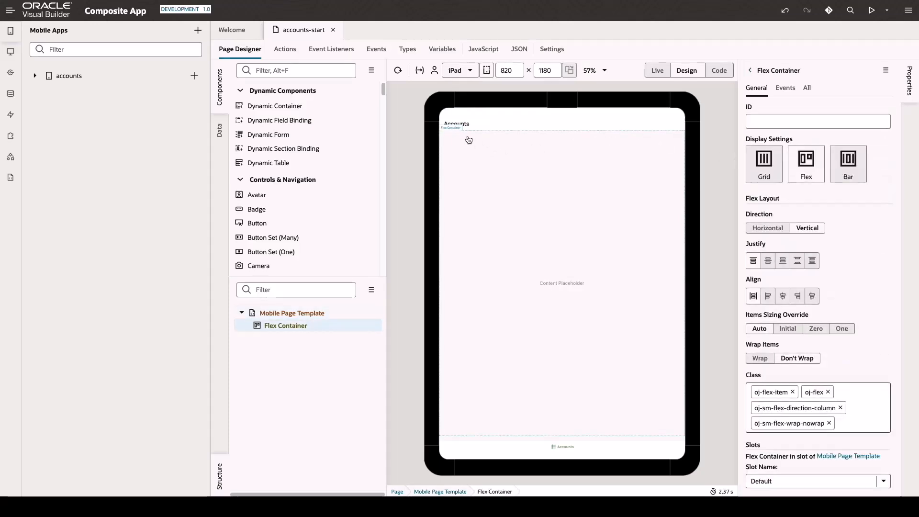
{"action": "left_click", "coordinate": [299, 69]}
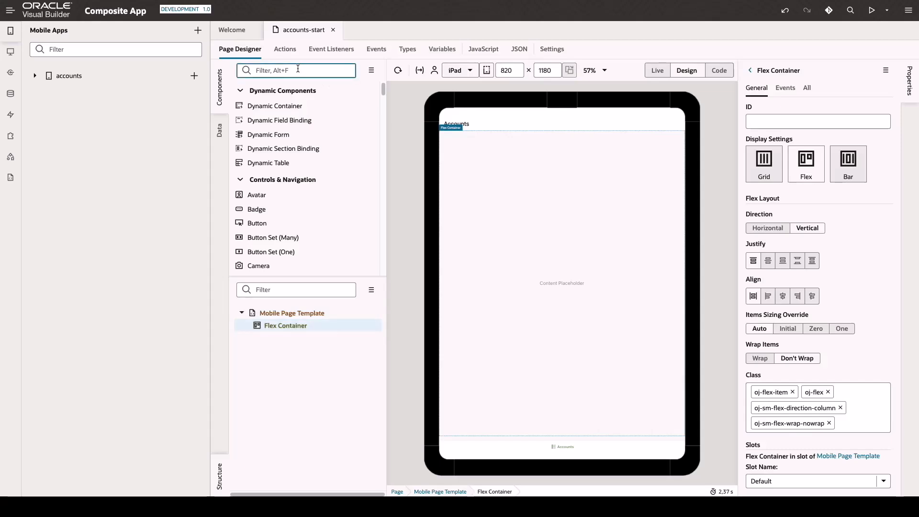
{"action": "type", "text": "Tab"}
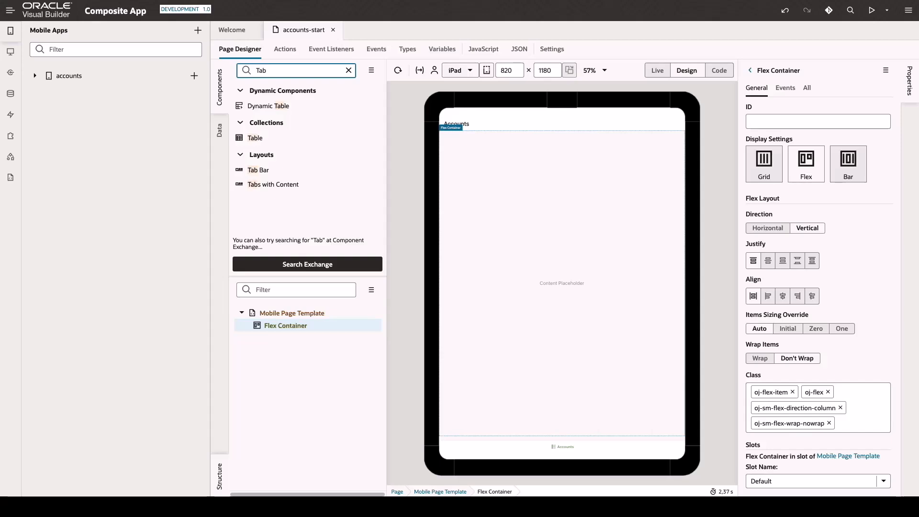
{"action": "left_click_drag", "start_coordinate": [255, 138], "coordinate": [487, 186]}
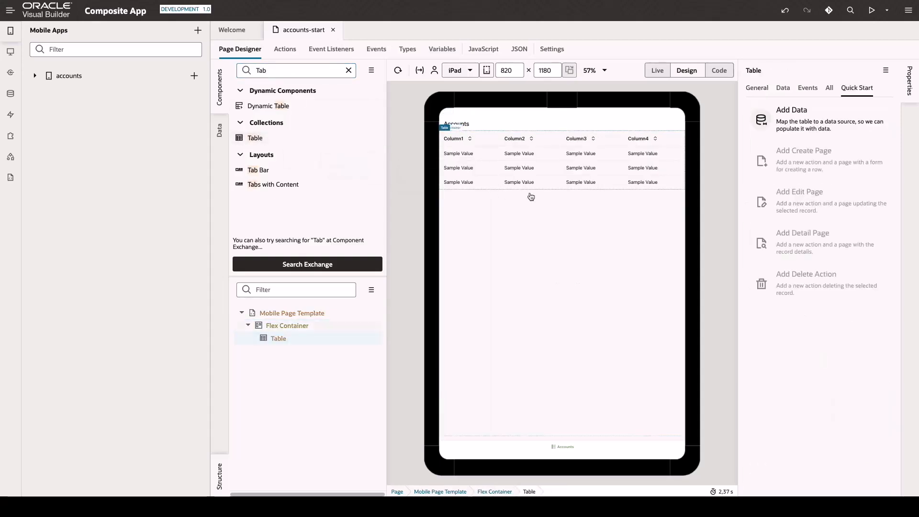
- Create a service connection from the catalog's Integration Applications, including both the GetAccounts and GetAccount endpoints of COMPOSITE_APP|01.00.0000
{"action": "left_click", "coordinate": [11, 74]}
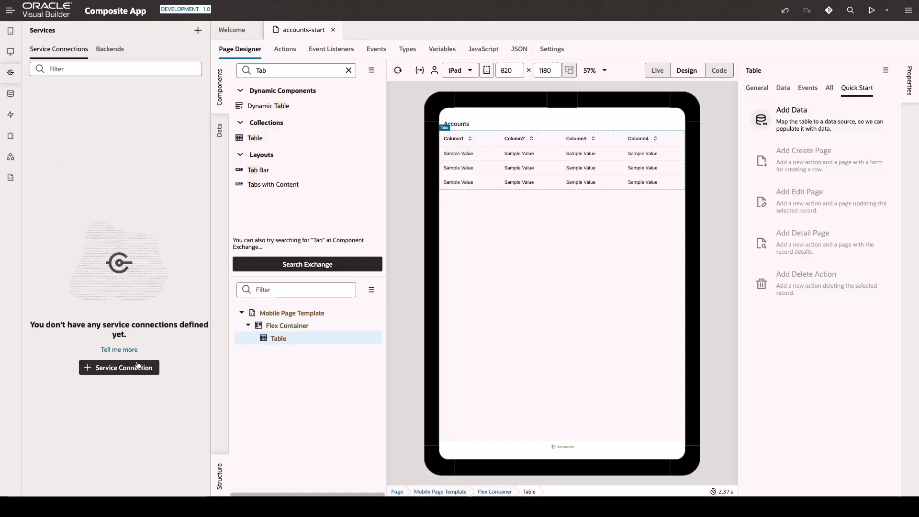
{"action": "left_click", "coordinate": [119, 367]}
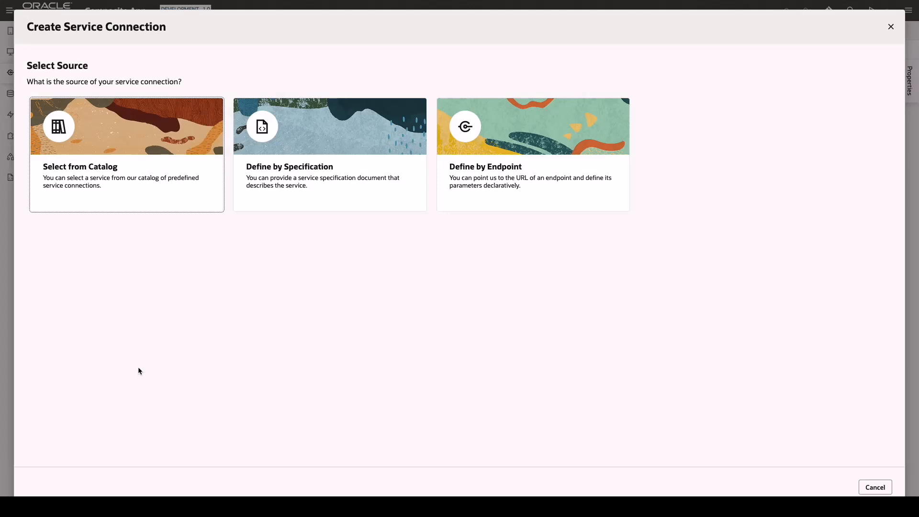
{"action": "left_click", "coordinate": [111, 178]}
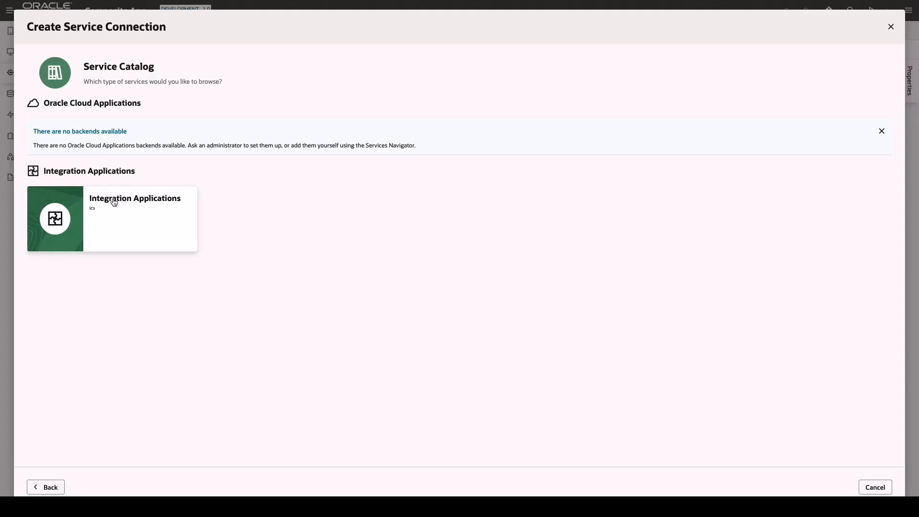
{"action": "left_click", "coordinate": [114, 202]}
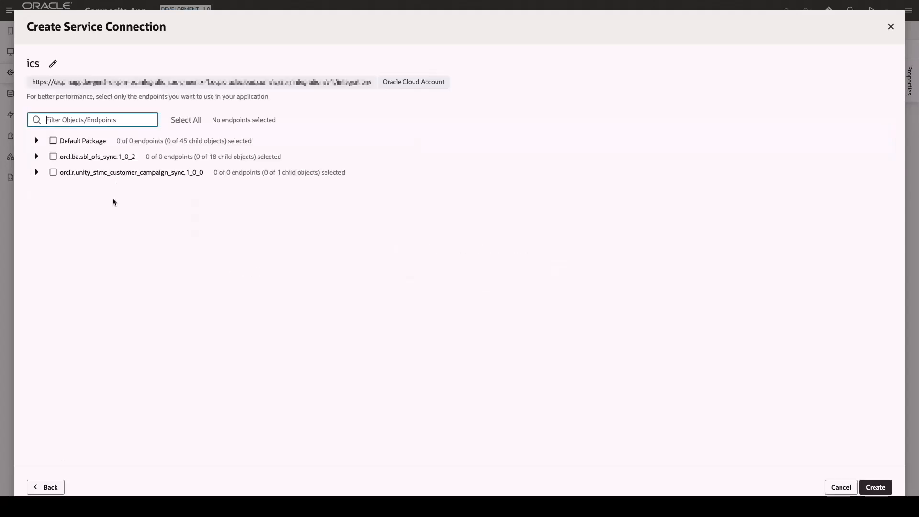
{"action": "left_click", "coordinate": [36, 141]}
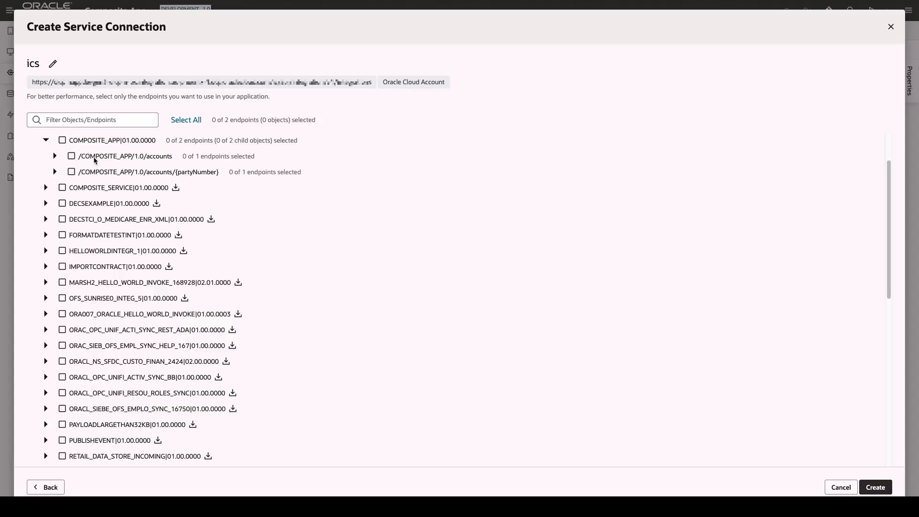
{"action": "left_click", "coordinate": [55, 156]}
{"action": "left_click", "coordinate": [54, 188]}
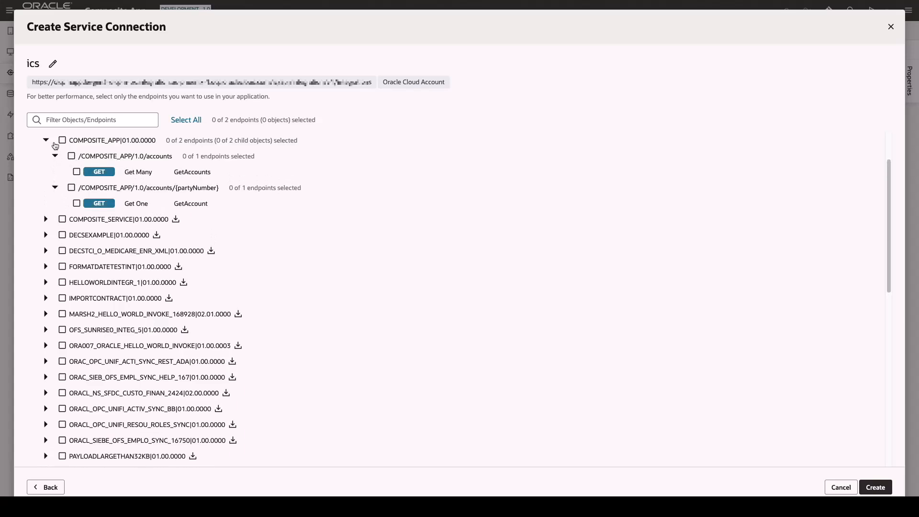
{"action": "left_click", "coordinate": [62, 140]}
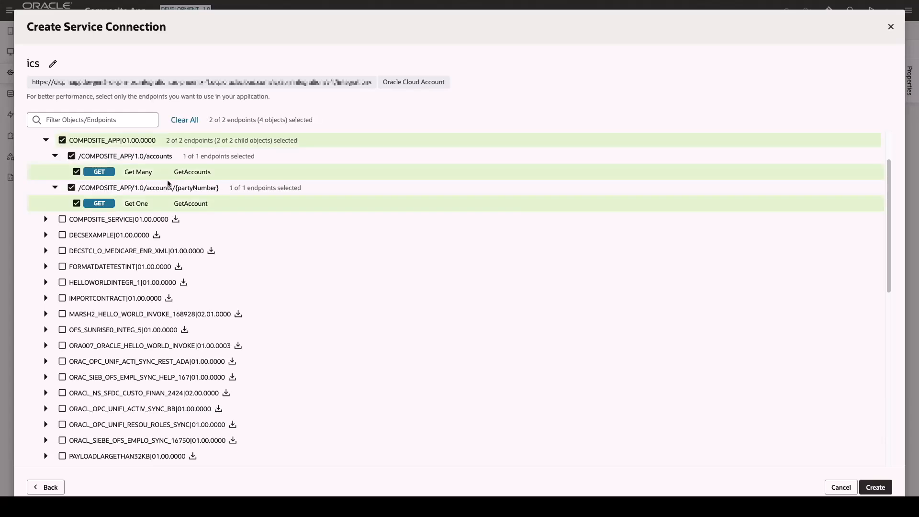
{"action": "left_click", "coordinate": [868, 484]}
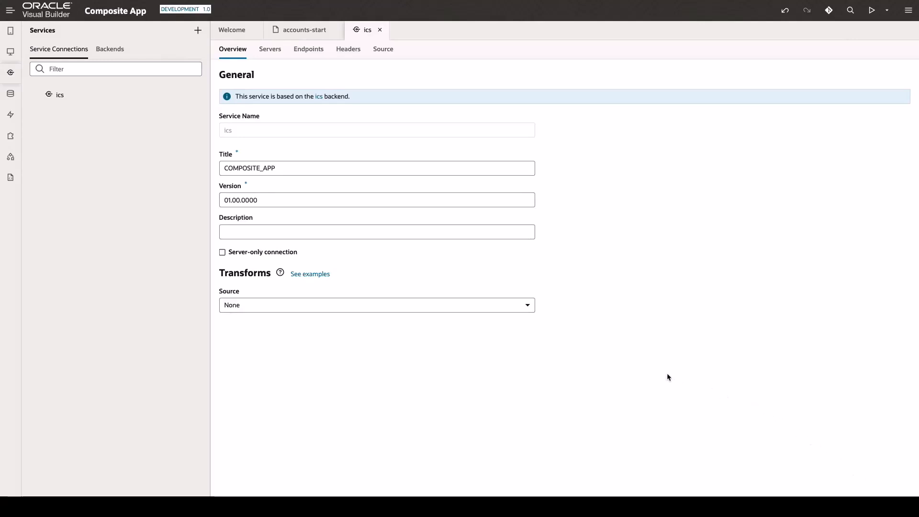
- Start adding data to the accounts-start table, using COMPOSITE_APP|01.00.0000 from the ics service as the source
{"action": "left_click", "coordinate": [306, 31]}
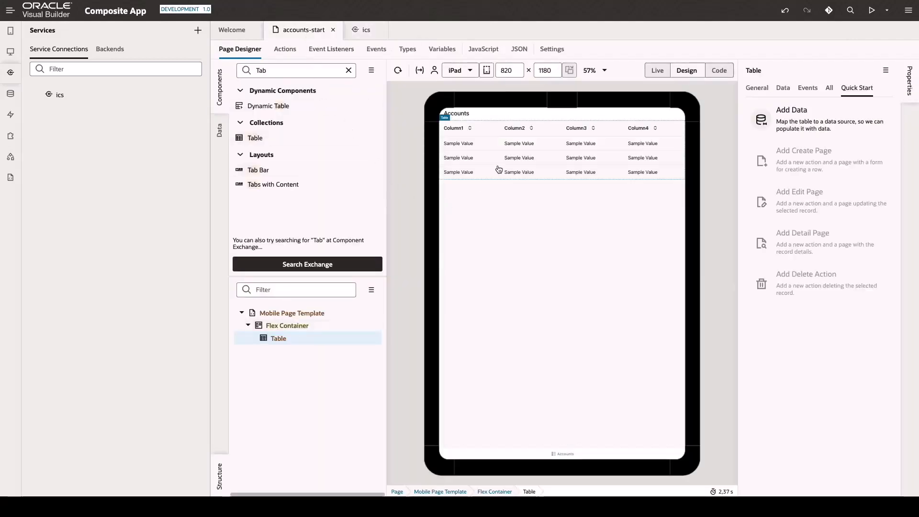
{"action": "left_click", "coordinate": [786, 126]}
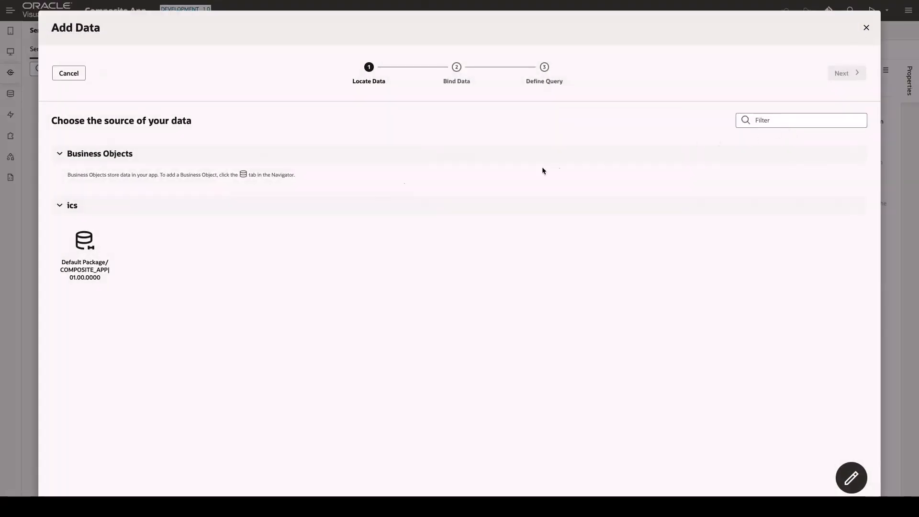
{"action": "left_click", "coordinate": [92, 241]}
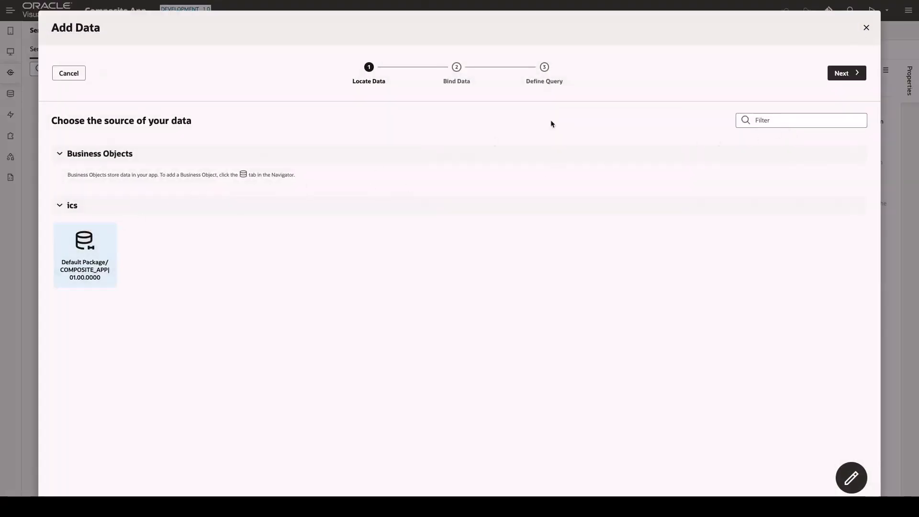
{"action": "left_click", "coordinate": [837, 73]}
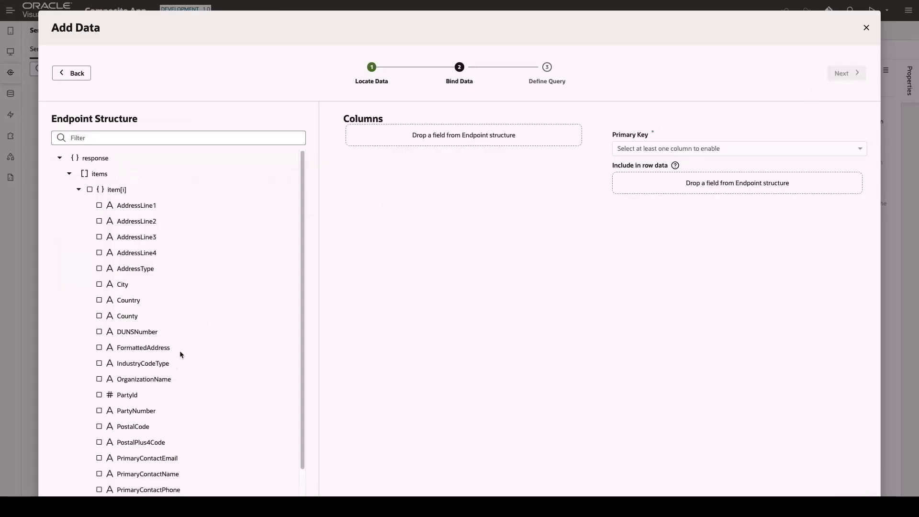
- Bind the response fields OrganizationName, AddressLine1 and Country as the table's columns, in that order
{"action": "left_click_drag", "start_coordinate": [158, 380], "coordinate": [432, 140]}
{"action": "left_click_drag", "start_coordinate": [154, 207], "coordinate": [427, 179]}
{"action": "left_click_drag", "start_coordinate": [133, 307], "coordinate": [409, 202]}
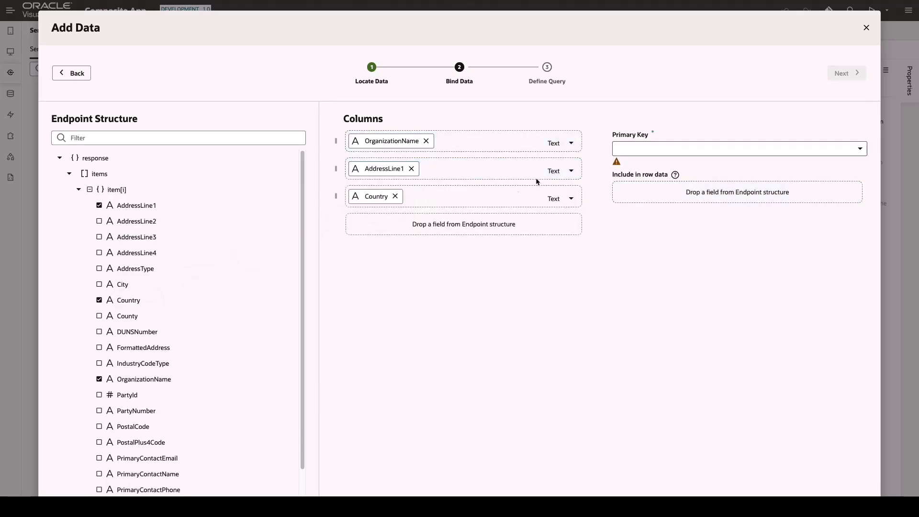
- Set PartyNumber as the table's primary key and finish adding the data without any query mapping
{"action": "left_click", "coordinate": [644, 149]}
{"action": "scroll", "coordinate": [670, 268], "scroll_direction": "down", "scroll_amount": 3}
{"action": "scroll", "coordinate": [666, 292], "scroll_direction": "down", "scroll_amount": 1}
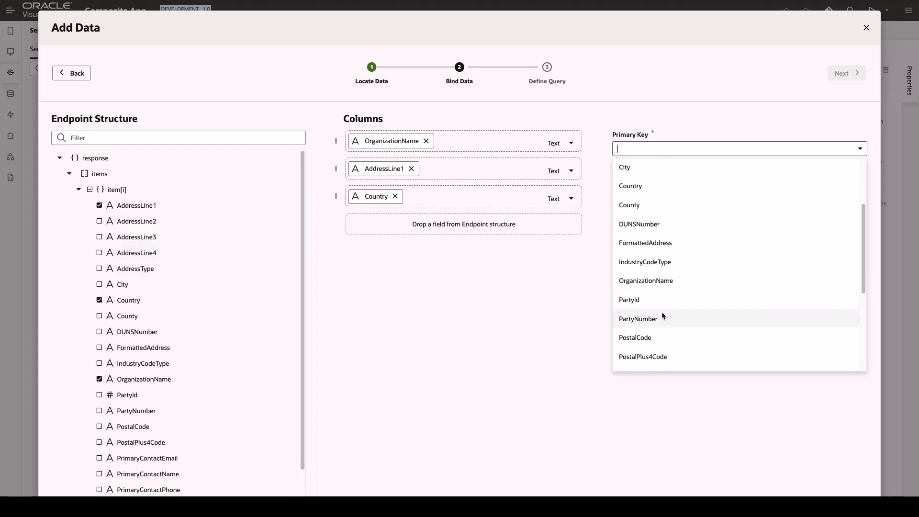
{"action": "left_click", "coordinate": [657, 319]}
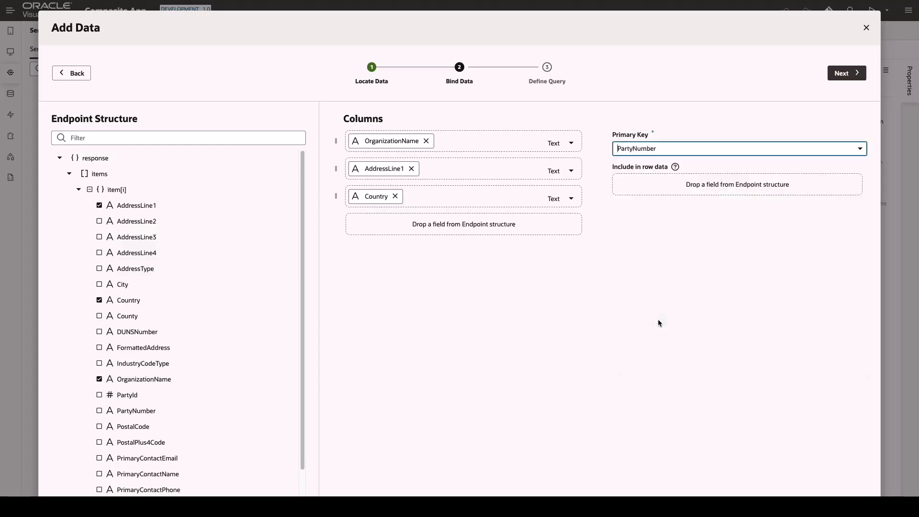
{"action": "left_click", "coordinate": [843, 76]}
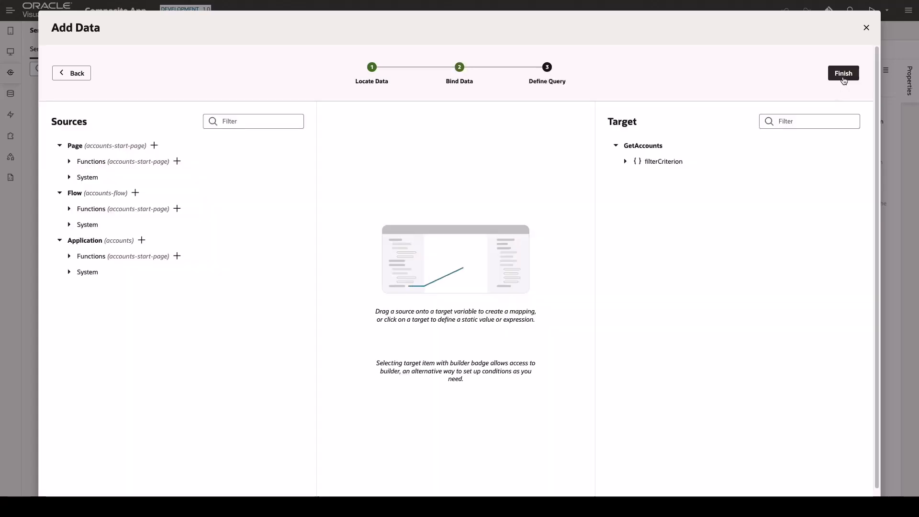
{"action": "left_click", "coordinate": [844, 77]}
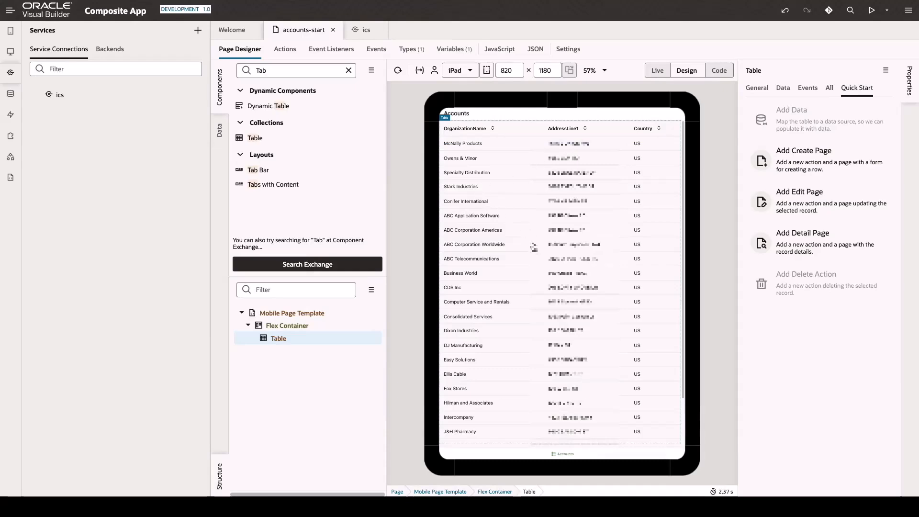
- Start a detail page from COMPOSITE_APP|01.00.0000 under ics, with page title and page name Accounts and button label Details
{"action": "left_click", "coordinate": [797, 244]}
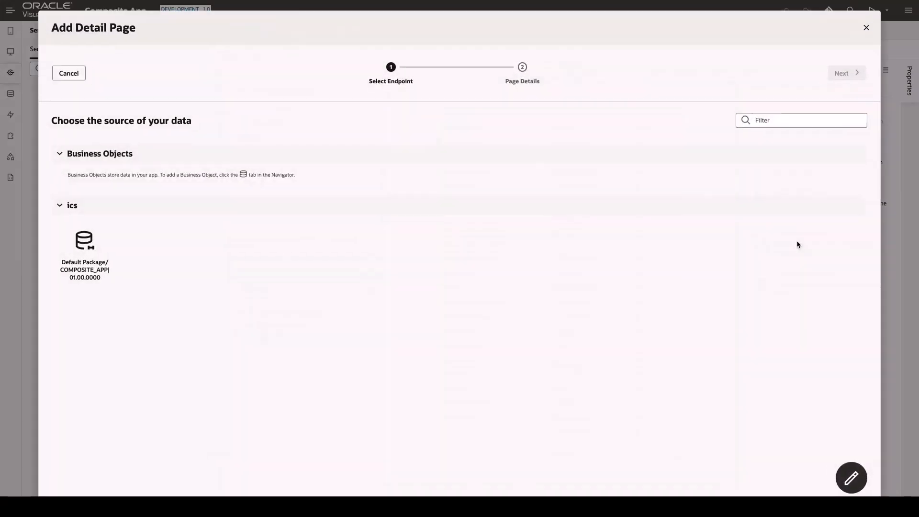
{"action": "left_click", "coordinate": [89, 247]}
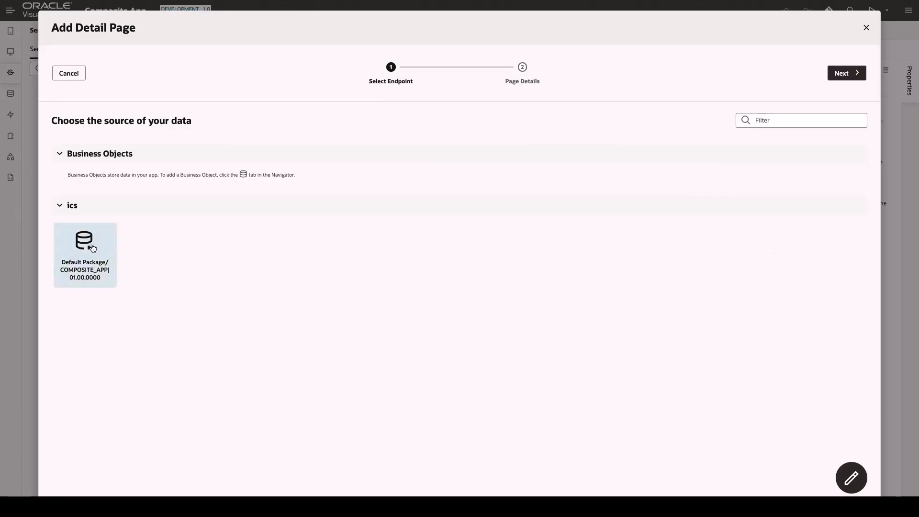
{"action": "left_click", "coordinate": [831, 73]}
{"action": "left_click_drag", "start_coordinate": [782, 181], "coordinate": [597, 182]}
{"action": "type", "text": "Accounts"}
{"action": "key", "text": "Tab"}
{"action": "type", "text": "Accounts"}
{"action": "left_click_drag", "start_coordinate": [782, 139], "coordinate": [591, 138]}
{"action": "type", "text": "Details"}
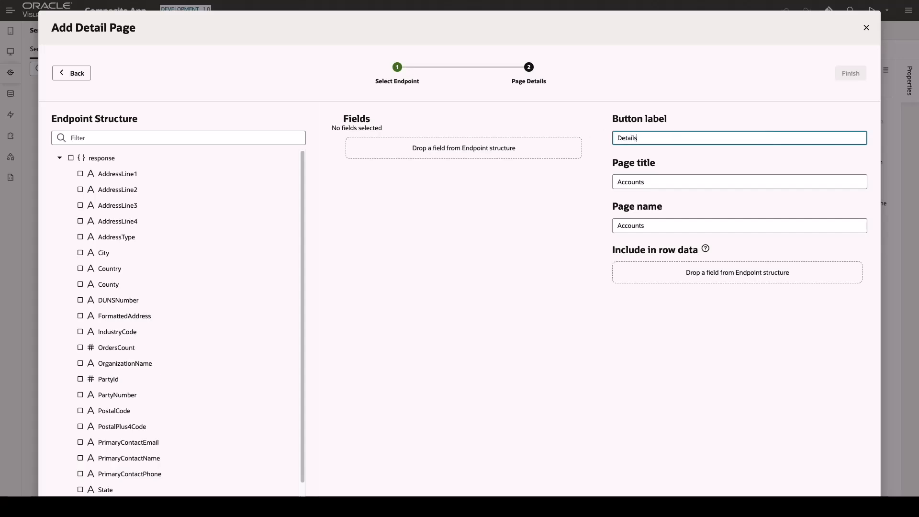
- Add the fields OrganizationName, City, Country and OrdersCount to the detail page in that order and finish creating it
{"action": "left_click_drag", "start_coordinate": [136, 363], "coordinate": [376, 173]}
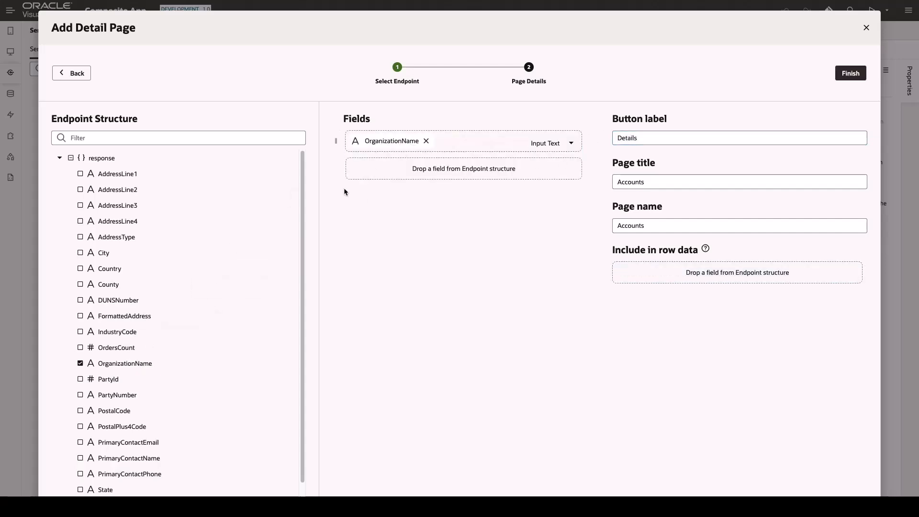
{"action": "left_click_drag", "start_coordinate": [104, 252], "coordinate": [394, 174]}
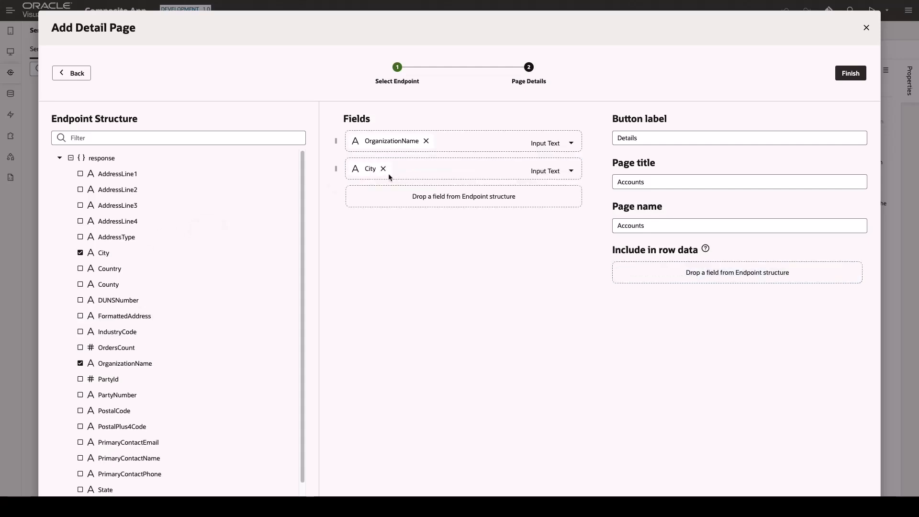
{"action": "left_click_drag", "start_coordinate": [113, 268], "coordinate": [413, 211]}
{"action": "scroll", "coordinate": [215, 368], "scroll_direction": "down", "scroll_amount": 1}
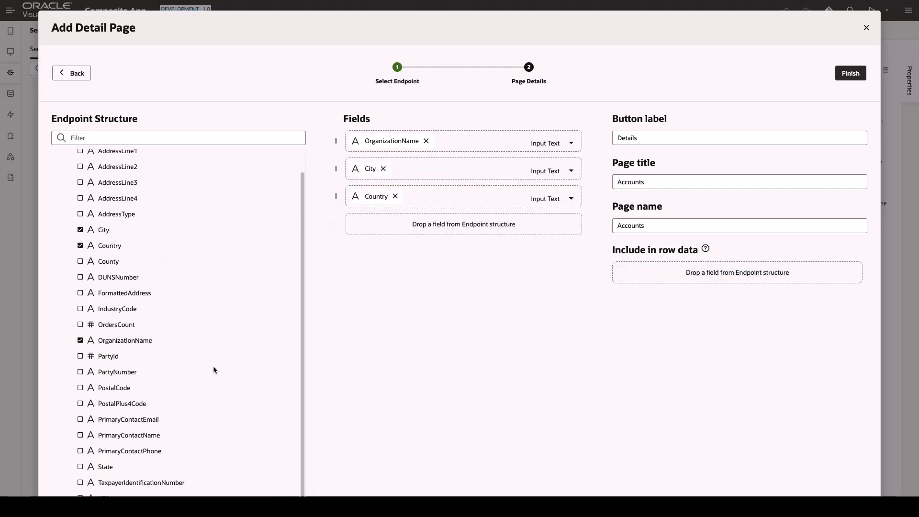
{"action": "left_click_drag", "start_coordinate": [117, 326], "coordinate": [394, 236]}
{"action": "left_click", "coordinate": [860, 77]}
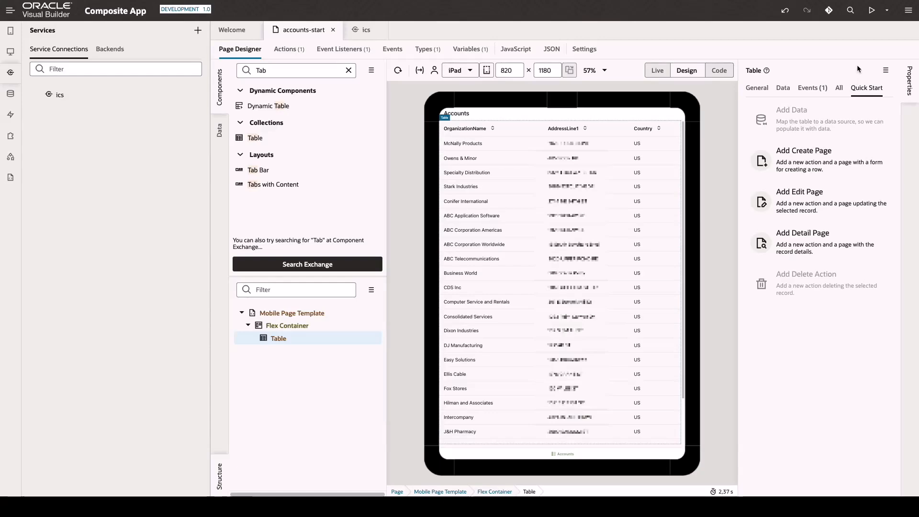
- Run the app in preview and check the detail pages of Business World and ABC Corporation Americas, returning to the accounts list each time
{"action": "left_click", "coordinate": [872, 11]}
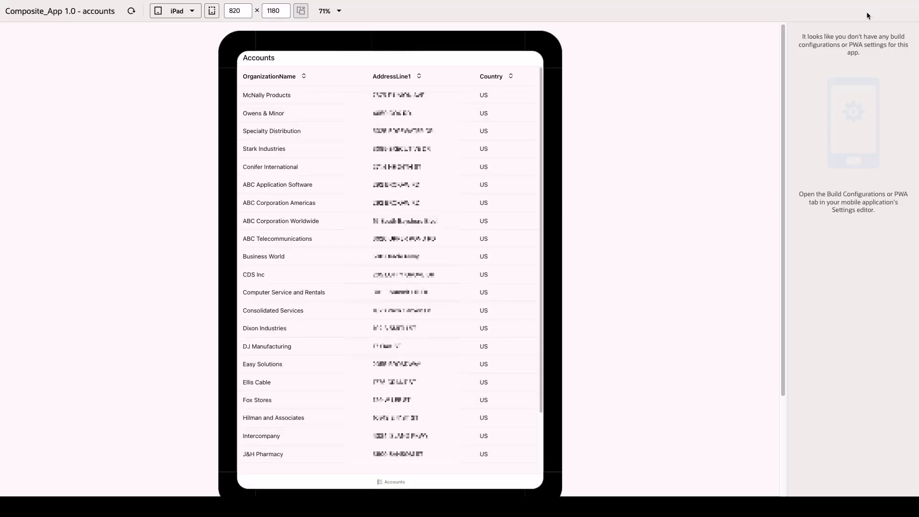
{"action": "left_click", "coordinate": [266, 259]}
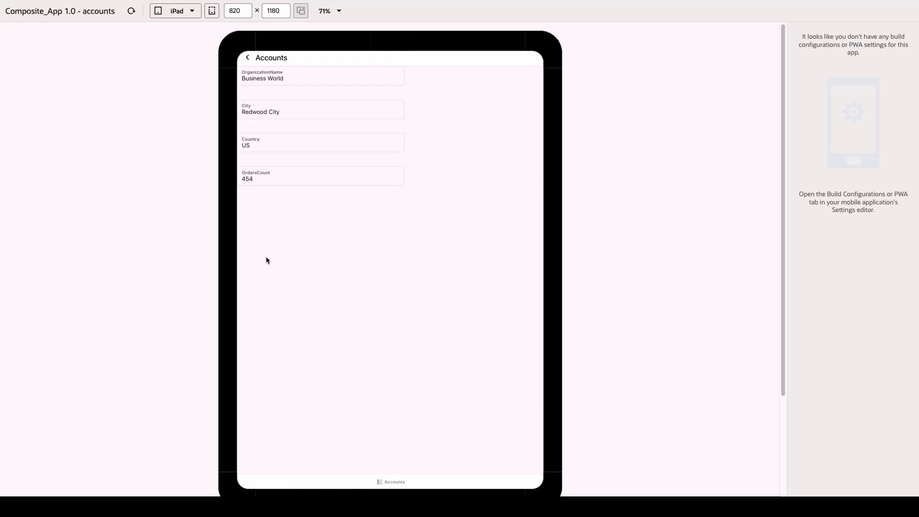
{"action": "left_click", "coordinate": [248, 59]}
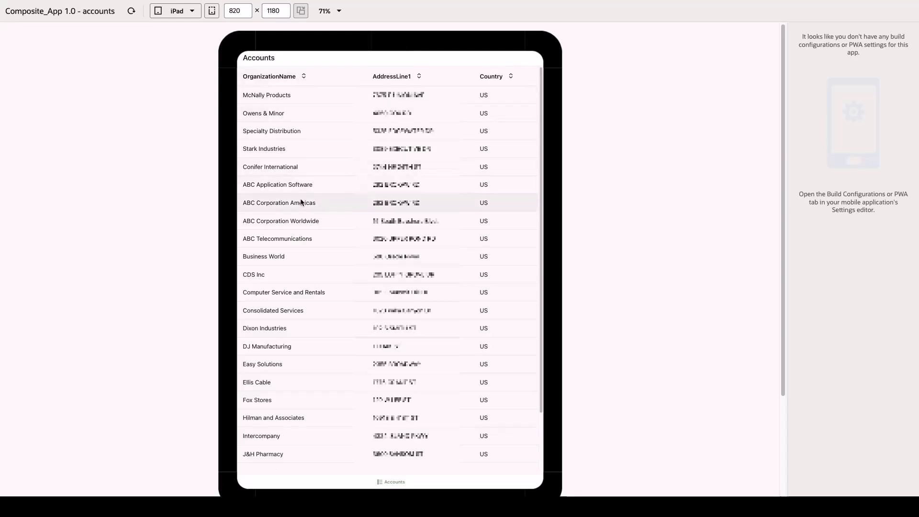
{"action": "left_click", "coordinate": [303, 205]}
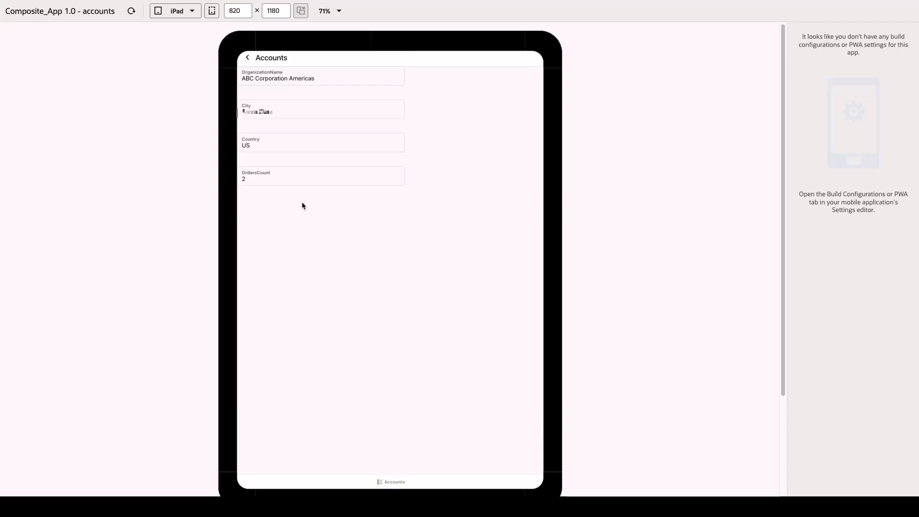
{"action": "left_click", "coordinate": [247, 58]}
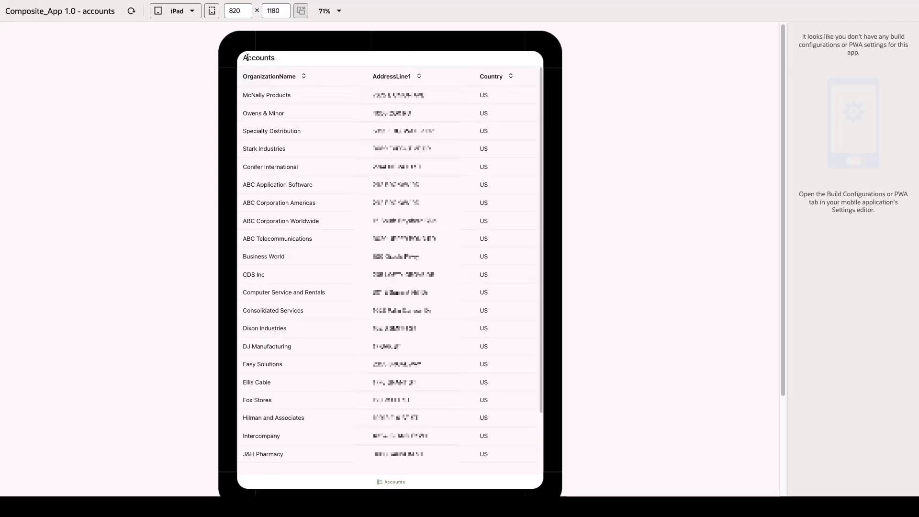